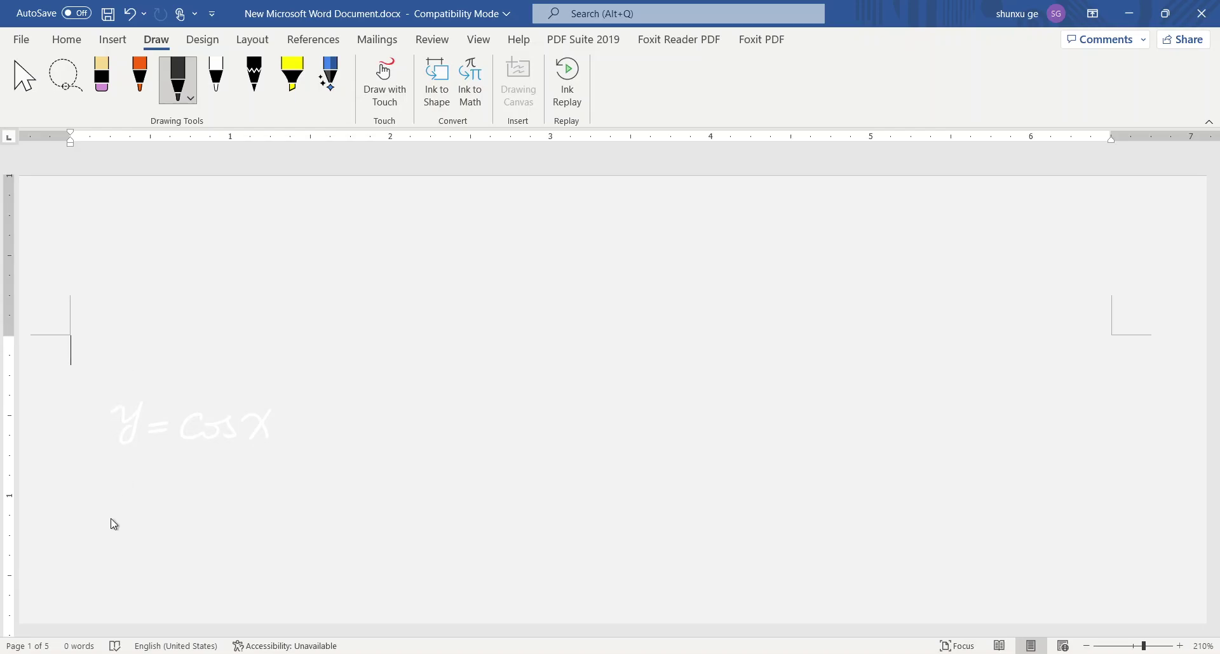
- Write y = below y = cos x, erase it, and return to the black pen
{"action": "left_click_drag", "start_coordinate": [112, 522], "coordinate": [176, 515]}
{"action": "left_click_drag", "start_coordinate": [154, 531], "coordinate": [174, 530]}
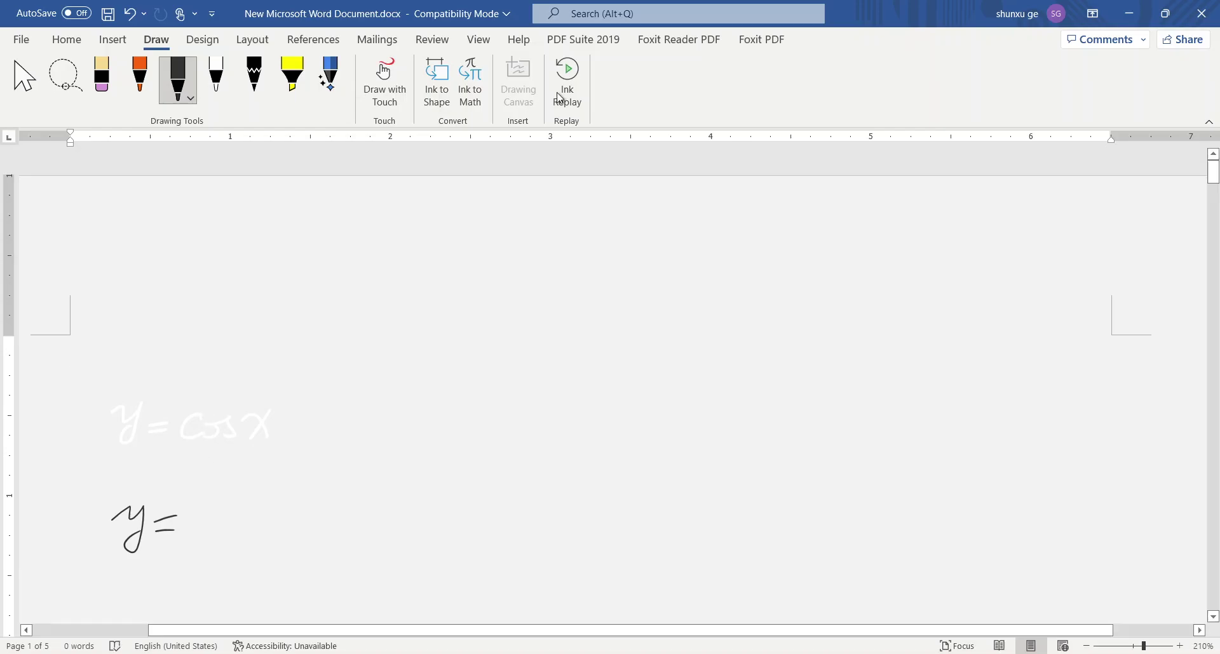
{"action": "left_click", "coordinate": [98, 71]}
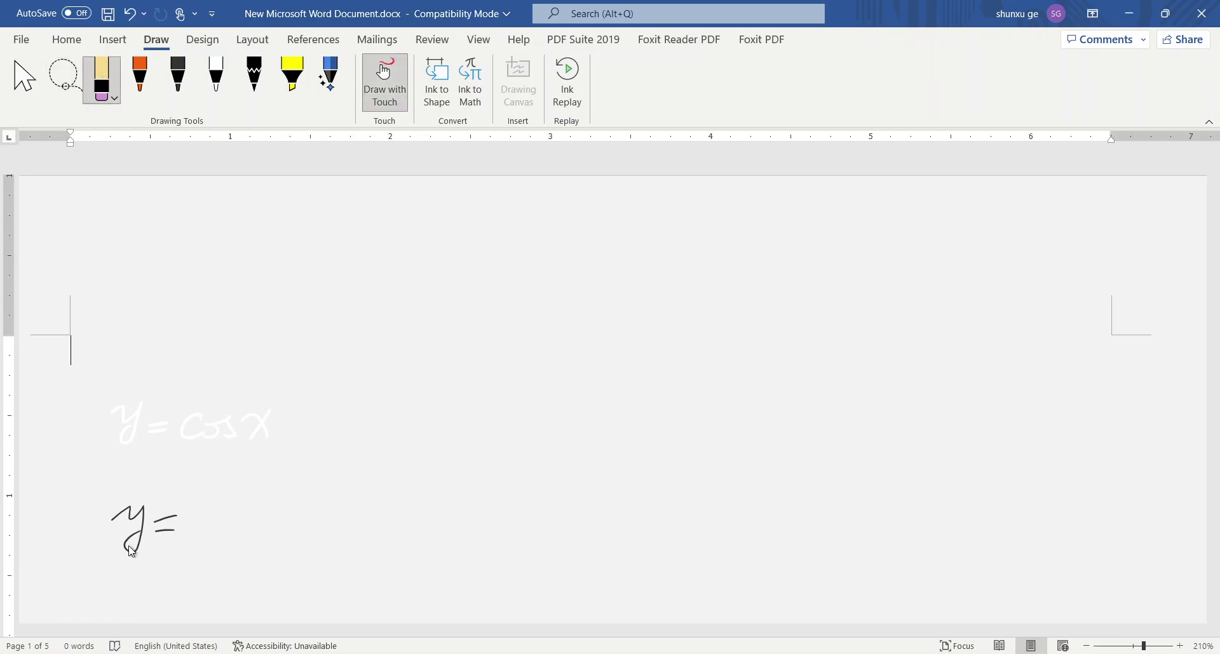
{"action": "left_click_drag", "start_coordinate": [137, 540], "coordinate": [167, 534]}
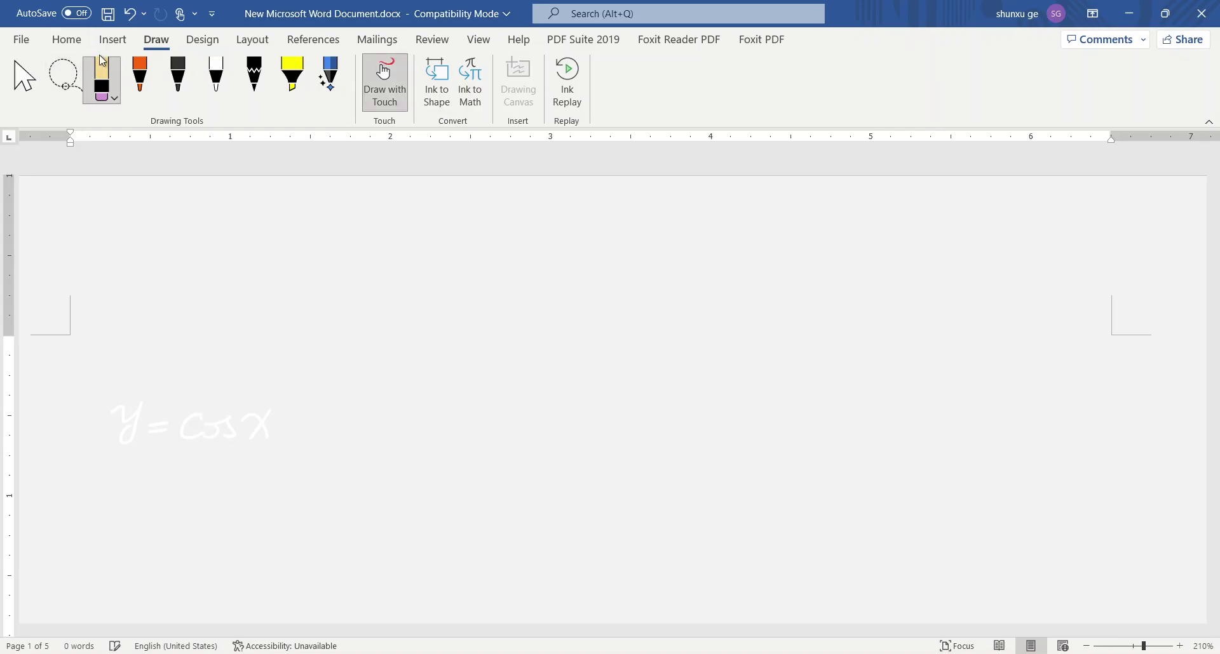
{"action": "left_click", "coordinate": [178, 78]}
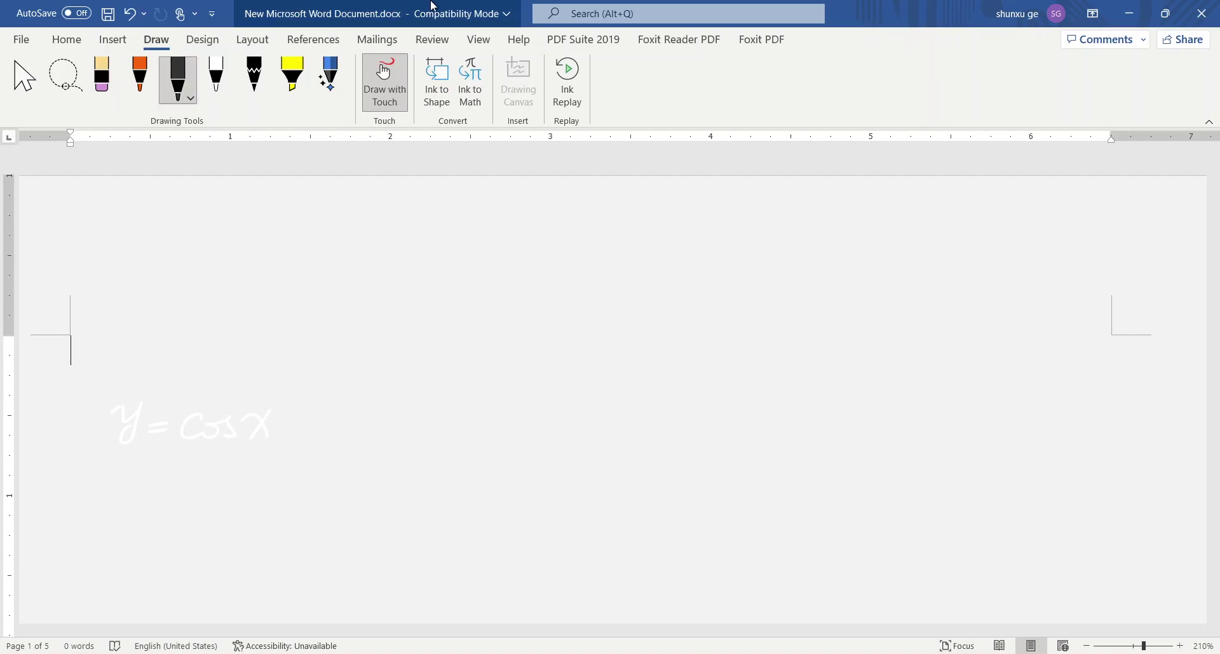
- Handwrite y′ = cos(x+Δx) − cos x below y = cos x
{"action": "mouse_move", "coordinate": [113, 508]}
{"action": "left_mouse_down"}
{"action": "mouse_move", "coordinate": [145, 526]}
{"action": "mouse_move", "coordinate": [151, 514]}
{"action": "mouse_move", "coordinate": [199, 518]}
{"action": "left_mouse_up"}
{"action": "left_click_drag", "start_coordinate": [177, 536], "coordinate": [200, 532]}
{"action": "mouse_move", "coordinate": [245, 496]}
{"action": "left_mouse_down"}
{"action": "mouse_move", "coordinate": [262, 517]}
{"action": "mouse_move", "coordinate": [285, 513]}
{"action": "left_mouse_up"}
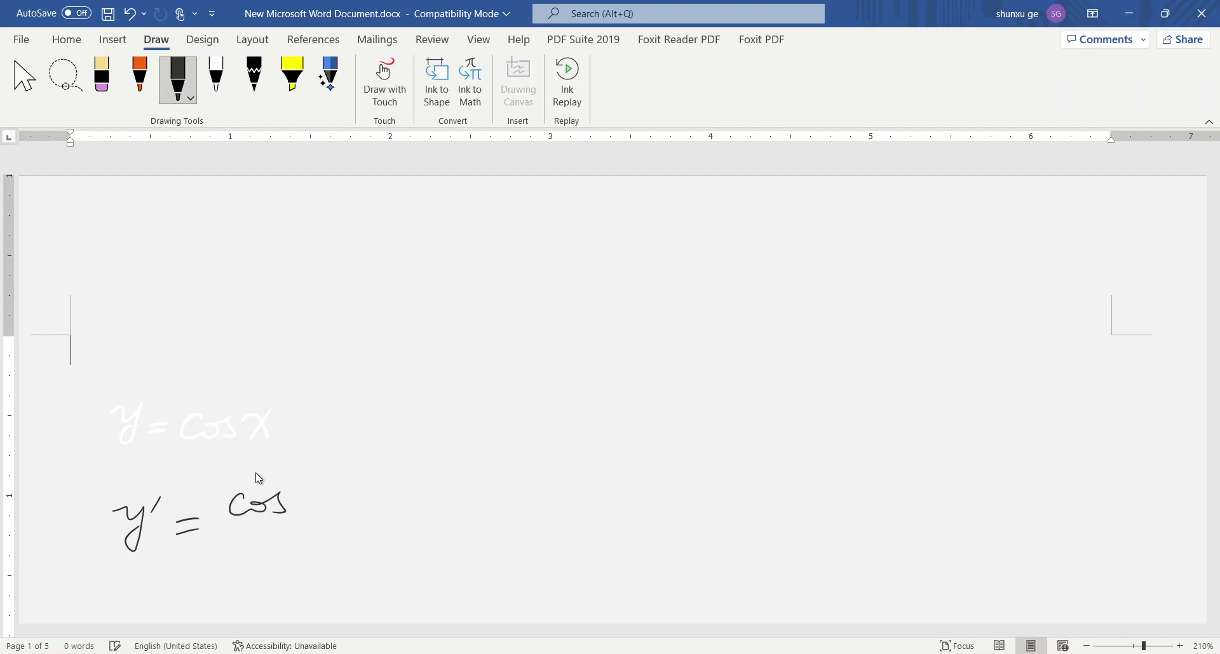
{"action": "left_click_drag", "start_coordinate": [298, 502], "coordinate": [319, 512]}
{"action": "mouse_move", "coordinate": [321, 497]}
{"action": "left_mouse_down"}
{"action": "mouse_move", "coordinate": [302, 514]}
{"action": "mouse_move", "coordinate": [393, 508]}
{"action": "mouse_move", "coordinate": [298, 515]}
{"action": "left_mouse_up"}
{"action": "mouse_move", "coordinate": [397, 490]}
{"action": "left_mouse_down"}
{"action": "mouse_move", "coordinate": [395, 511]}
{"action": "mouse_move", "coordinate": [503, 496]}
{"action": "mouse_move", "coordinate": [492, 512]}
{"action": "mouse_move", "coordinate": [523, 507]}
{"action": "mouse_move", "coordinate": [534, 484]}
{"action": "left_mouse_up"}
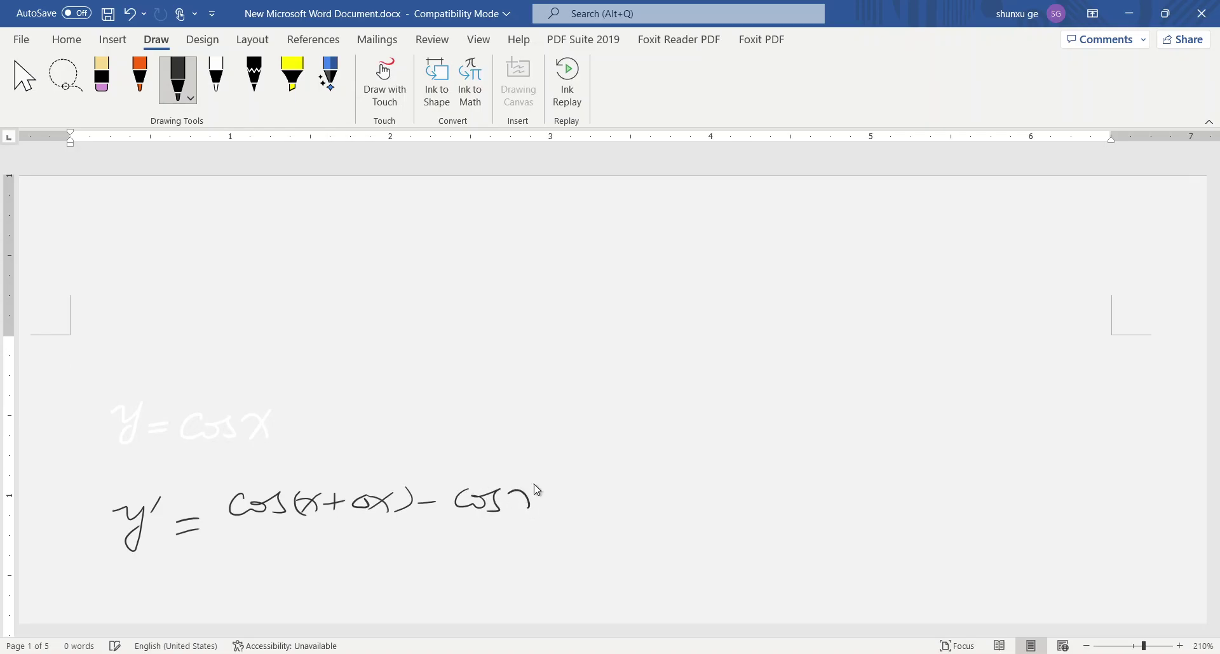
- Insert lim after the equals sign and put the expression over a Δx denominator
{"action": "mouse_move", "coordinate": [201, 518]}
{"action": "left_mouse_down"}
{"action": "mouse_move", "coordinate": [202, 536]}
{"action": "mouse_move", "coordinate": [232, 535]}
{"action": "mouse_move", "coordinate": [217, 565]}
{"action": "mouse_move", "coordinate": [430, 523]}
{"action": "mouse_move", "coordinate": [505, 521]}
{"action": "left_mouse_up"}
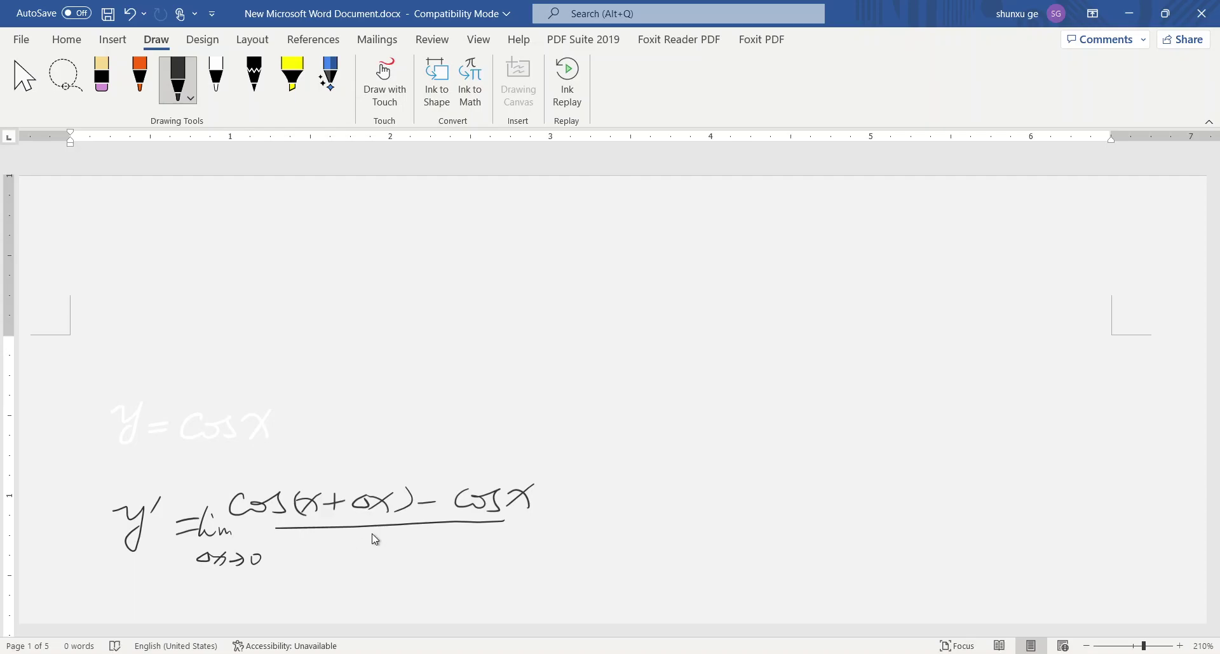
{"action": "mouse_move", "coordinate": [375, 538]}
{"action": "left_mouse_down"}
{"action": "mouse_move", "coordinate": [377, 556]}
{"action": "mouse_move", "coordinate": [389, 540]}
{"action": "mouse_move", "coordinate": [401, 548]}
{"action": "left_mouse_up"}
{"action": "left_click_drag", "start_coordinate": [409, 533], "coordinate": [393, 554]}
{"action": "scroll", "coordinate": [74, 447], "scroll_direction": "down", "scroll_amount": 3}
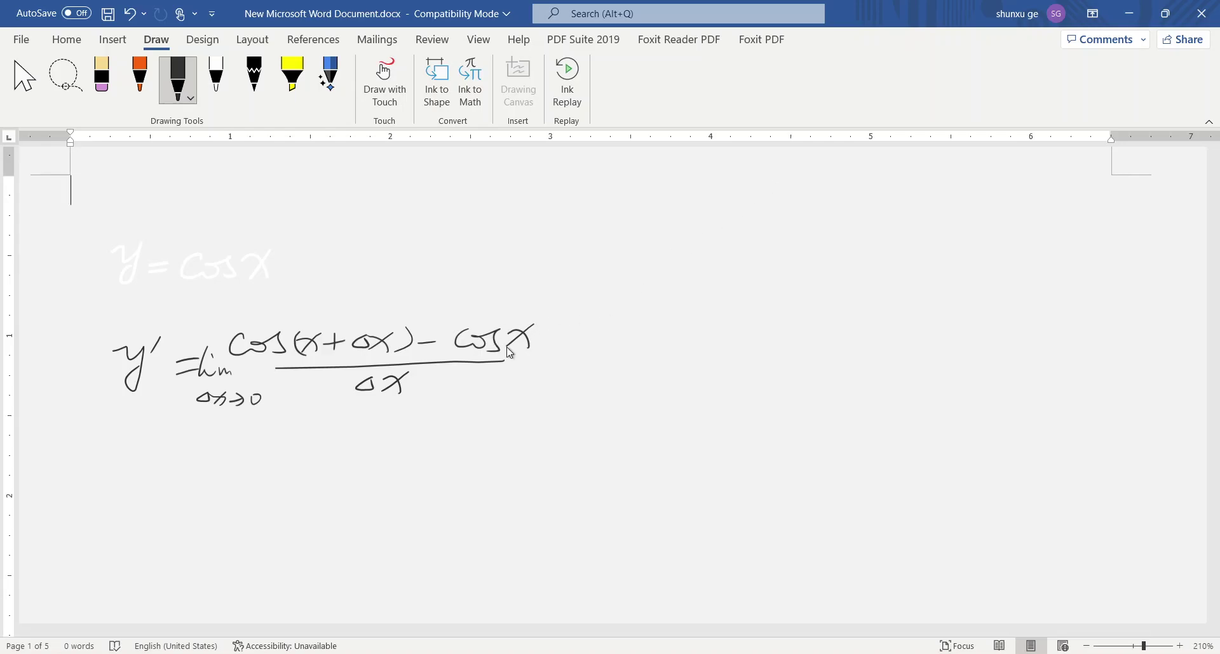
{"action": "left_click_drag", "start_coordinate": [505, 361], "coordinate": [540, 360]}
- Begin the second line with = lim Δx→0
{"action": "mouse_move", "coordinate": [170, 474]}
{"action": "left_mouse_down"}
{"action": "mouse_move", "coordinate": [195, 472]}
{"action": "mouse_move", "coordinate": [194, 486]}
{"action": "mouse_move", "coordinate": [276, 485]}
{"action": "left_mouse_up"}
{"action": "left_click", "coordinate": [236, 467]}
{"action": "left_click_drag", "start_coordinate": [214, 505], "coordinate": [272, 510]}
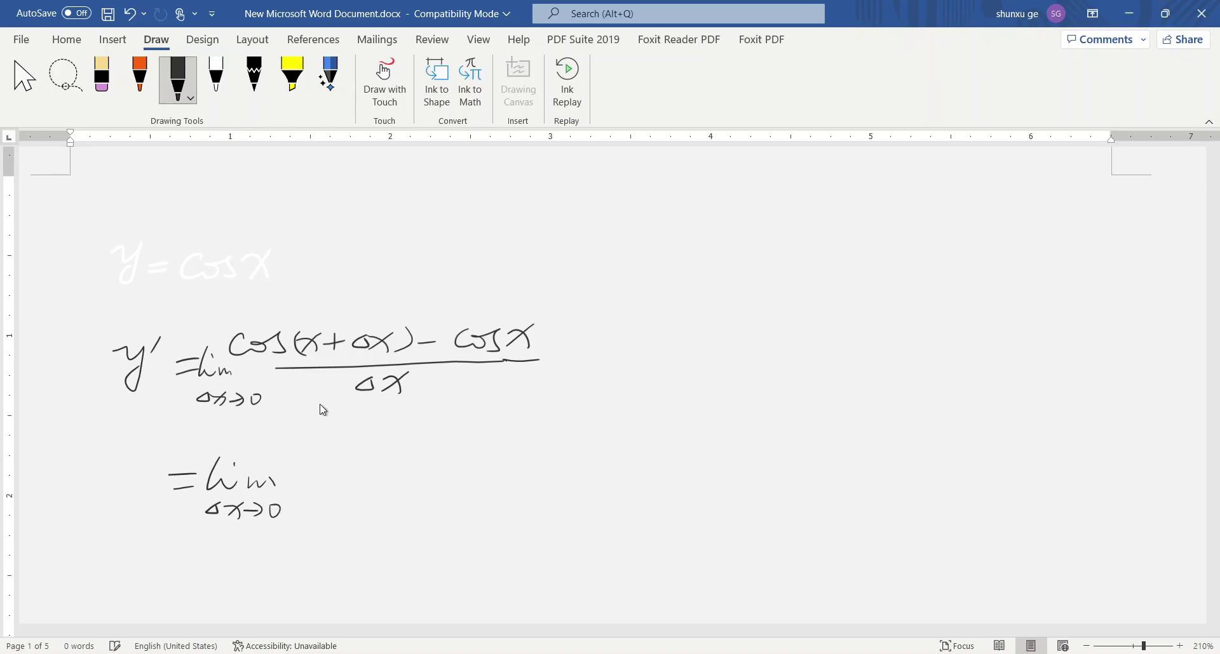
- Highlight (x+Δx) in the numerator yellow, then go back to the black pen
{"action": "left_click", "coordinate": [293, 77]}
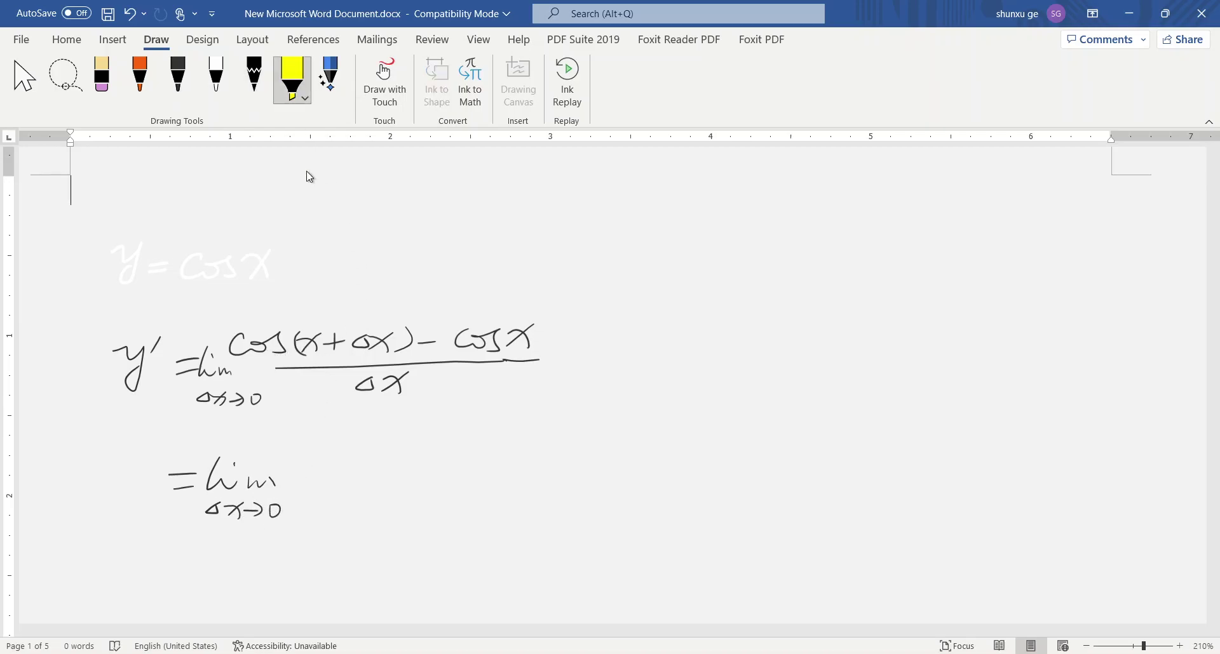
{"action": "left_click_drag", "start_coordinate": [291, 364], "coordinate": [397, 352]}
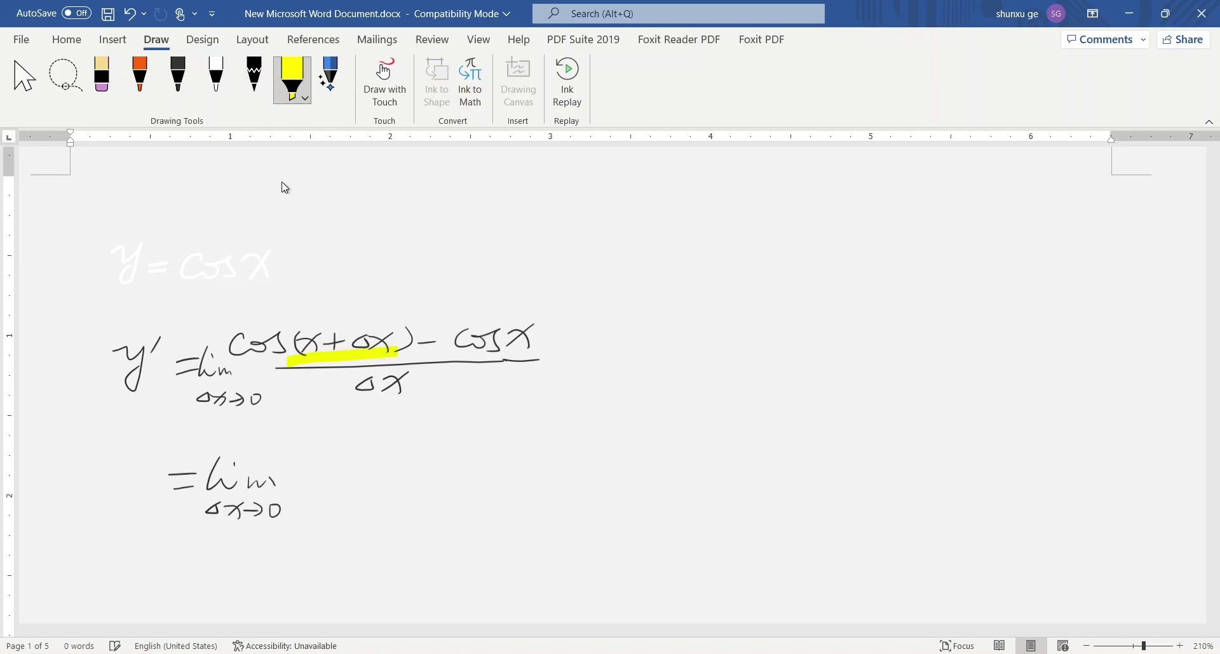
{"action": "left_click", "coordinate": [175, 73]}
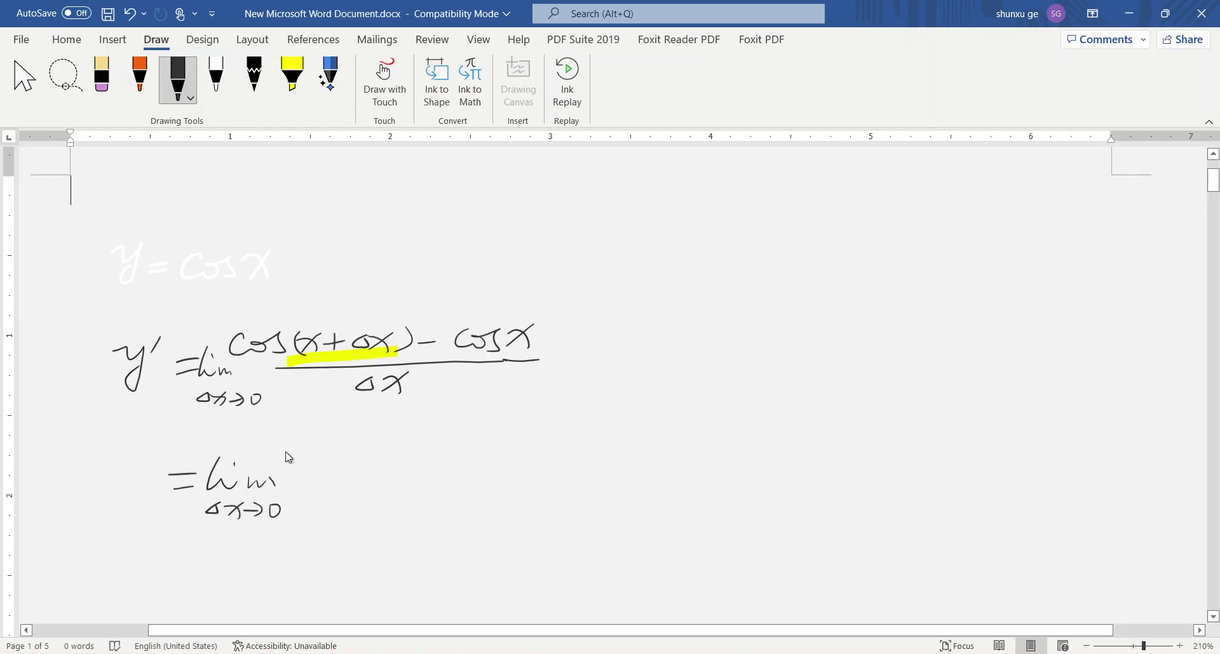
- Write cos x cos Δx − sin x sin Δx − cos x after the second lim
{"action": "mouse_move", "coordinate": [302, 457]}
{"action": "left_mouse_down"}
{"action": "mouse_move", "coordinate": [308, 475]}
{"action": "mouse_move", "coordinate": [354, 473]}
{"action": "left_mouse_up"}
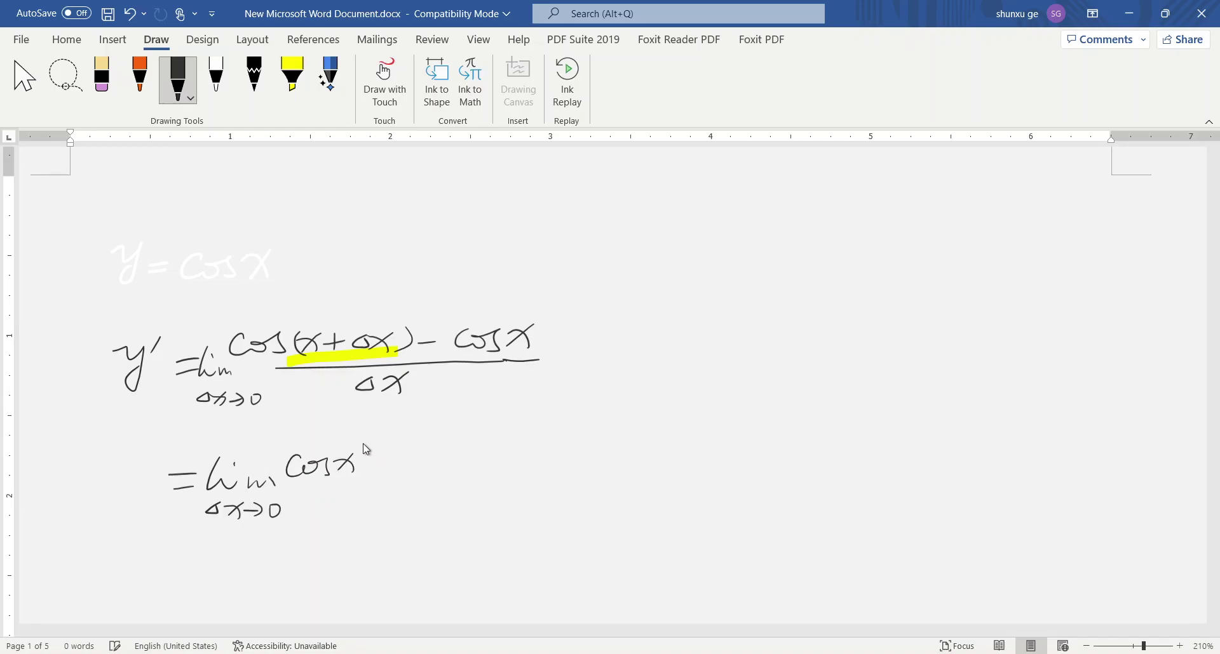
{"action": "mouse_move", "coordinate": [380, 458]}
{"action": "left_mouse_down"}
{"action": "mouse_move", "coordinate": [371, 473]}
{"action": "mouse_move", "coordinate": [387, 462]}
{"action": "mouse_move", "coordinate": [553, 470]}
{"action": "mouse_move", "coordinate": [541, 471]}
{"action": "mouse_move", "coordinate": [567, 459]}
{"action": "mouse_move", "coordinate": [560, 470]}
{"action": "left_mouse_up"}
{"action": "left_click", "coordinate": [512, 444]}
{"action": "mouse_move", "coordinate": [576, 457]}
{"action": "left_mouse_down"}
{"action": "mouse_move", "coordinate": [579, 473]}
{"action": "mouse_move", "coordinate": [632, 470]}
{"action": "left_mouse_up"}
{"action": "left_click", "coordinate": [594, 440]}
{"action": "mouse_move", "coordinate": [622, 447]}
{"action": "left_mouse_down"}
{"action": "mouse_move", "coordinate": [637, 476]}
{"action": "mouse_move", "coordinate": [623, 473]}
{"action": "mouse_move", "coordinate": [707, 462]}
{"action": "left_mouse_up"}
{"action": "left_click_drag", "start_coordinate": [718, 452], "coordinate": [754, 467]}
{"action": "left_click_drag", "start_coordinate": [766, 428], "coordinate": [743, 460]}
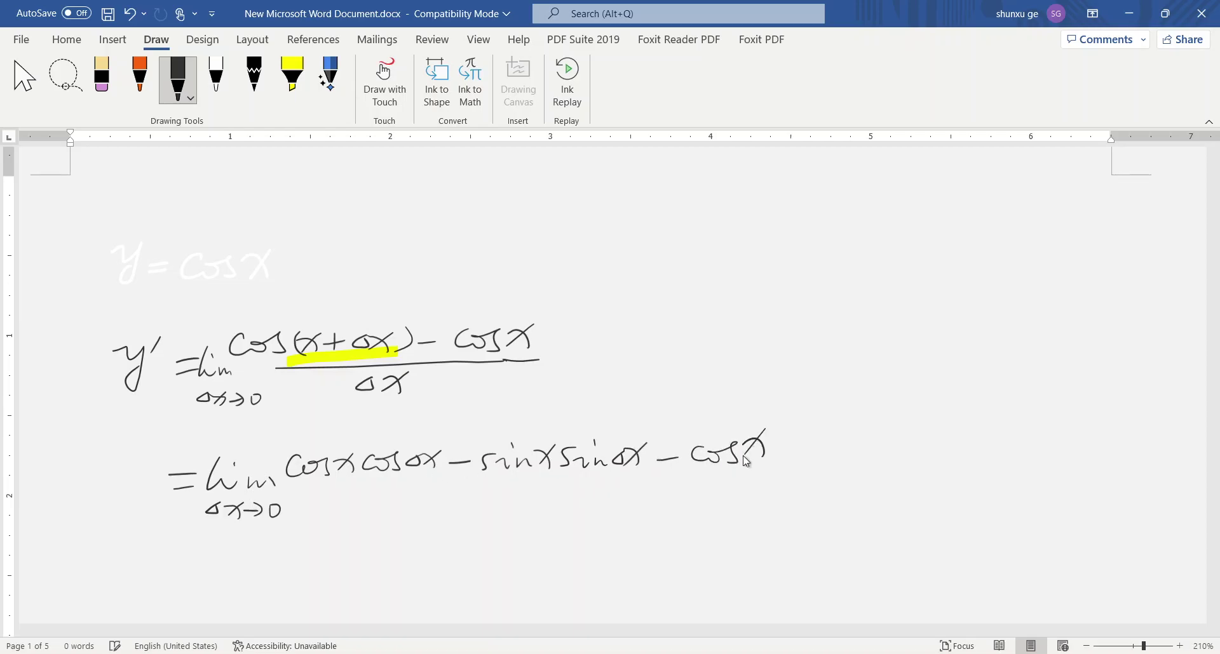
- Draw the fraction bar under line two with Δx as denominator
{"action": "left_click_drag", "start_coordinate": [337, 489], "coordinate": [745, 474]}
{"action": "left_click_drag", "start_coordinate": [469, 495], "coordinate": [470, 508]}
{"action": "mouse_move", "coordinate": [481, 497]}
{"action": "left_mouse_down"}
{"action": "mouse_move", "coordinate": [489, 510]}
{"action": "mouse_move", "coordinate": [478, 515]}
{"action": "left_mouse_up"}
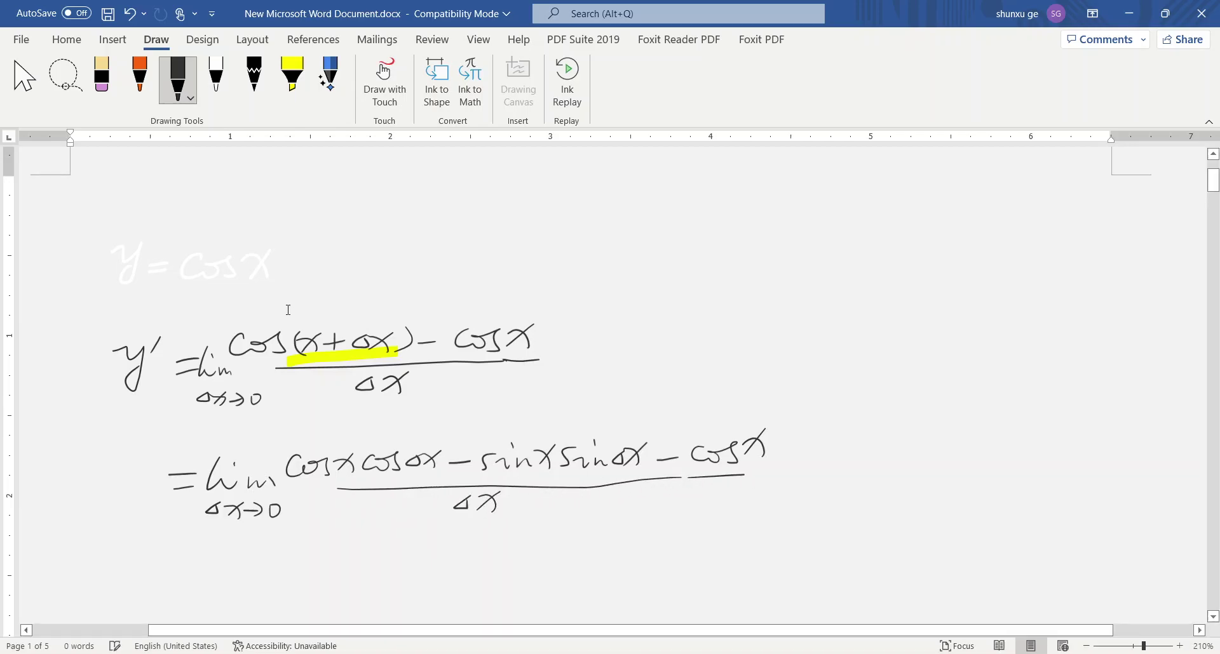
{"action": "scroll", "coordinate": [286, 325], "scroll_direction": "down", "scroll_amount": 1}
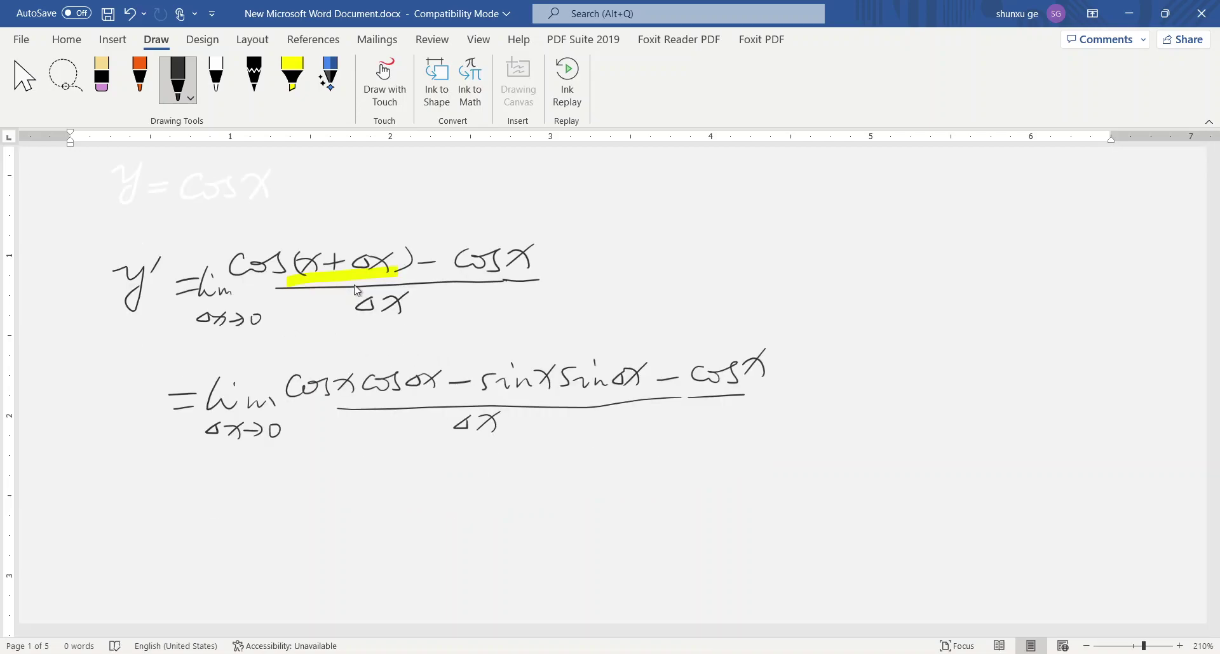
- Highlight cos x cos Δx − sin x sin Δx yellow and begin line three with an equals sign
{"action": "left_click", "coordinate": [292, 76]}
{"action": "left_click_drag", "start_coordinate": [311, 394], "coordinate": [640, 392]}
{"action": "left_click", "coordinate": [178, 76]}
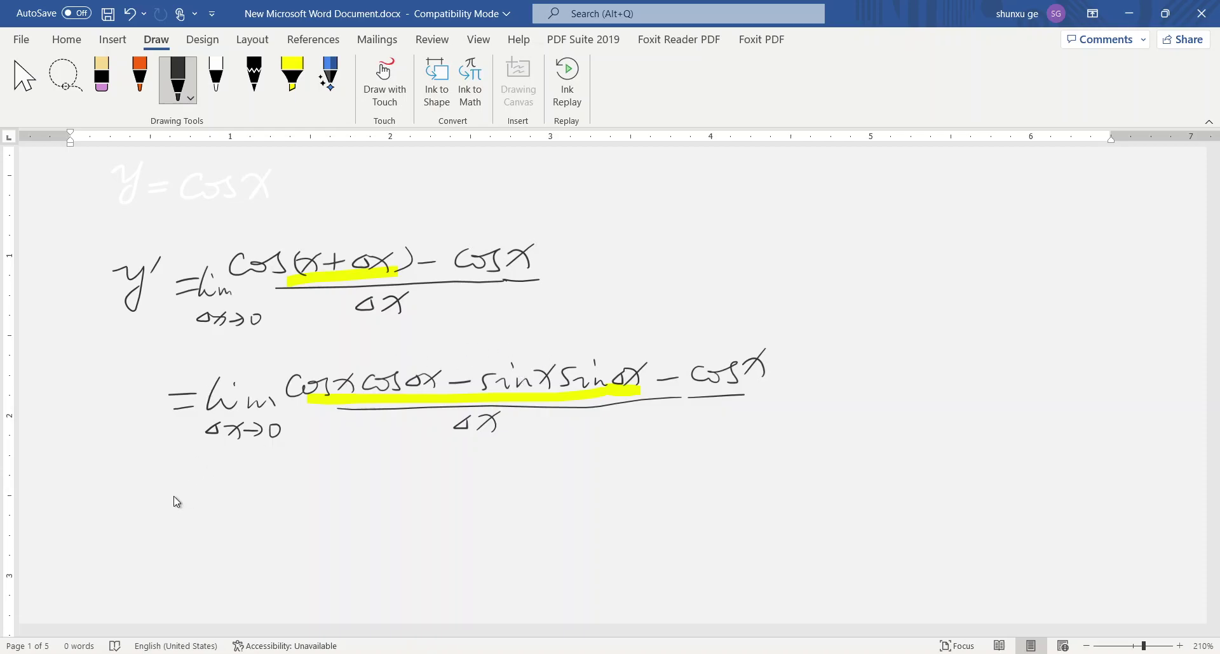
{"action": "mouse_move", "coordinate": [175, 511]}
{"action": "left_mouse_down"}
{"action": "mouse_move", "coordinate": [198, 509]}
{"action": "mouse_move", "coordinate": [197, 521]}
{"action": "left_mouse_up"}
- Write lim Δx→0 and the numerator cos x cos Δx − cos x − sin x sin Δx on line three
{"action": "mouse_move", "coordinate": [211, 502]}
{"action": "left_mouse_down"}
{"action": "mouse_move", "coordinate": [230, 517]}
{"action": "mouse_move", "coordinate": [228, 503]}
{"action": "left_mouse_up"}
{"action": "mouse_move", "coordinate": [240, 530]}
{"action": "left_mouse_down"}
{"action": "mouse_move", "coordinate": [253, 517]}
{"action": "mouse_move", "coordinate": [268, 529]}
{"action": "mouse_move", "coordinate": [218, 564]}
{"action": "left_mouse_up"}
{"action": "mouse_move", "coordinate": [226, 559]}
{"action": "left_mouse_down"}
{"action": "mouse_move", "coordinate": [236, 553]}
{"action": "mouse_move", "coordinate": [229, 573]}
{"action": "mouse_move", "coordinate": [280, 549]}
{"action": "left_mouse_up"}
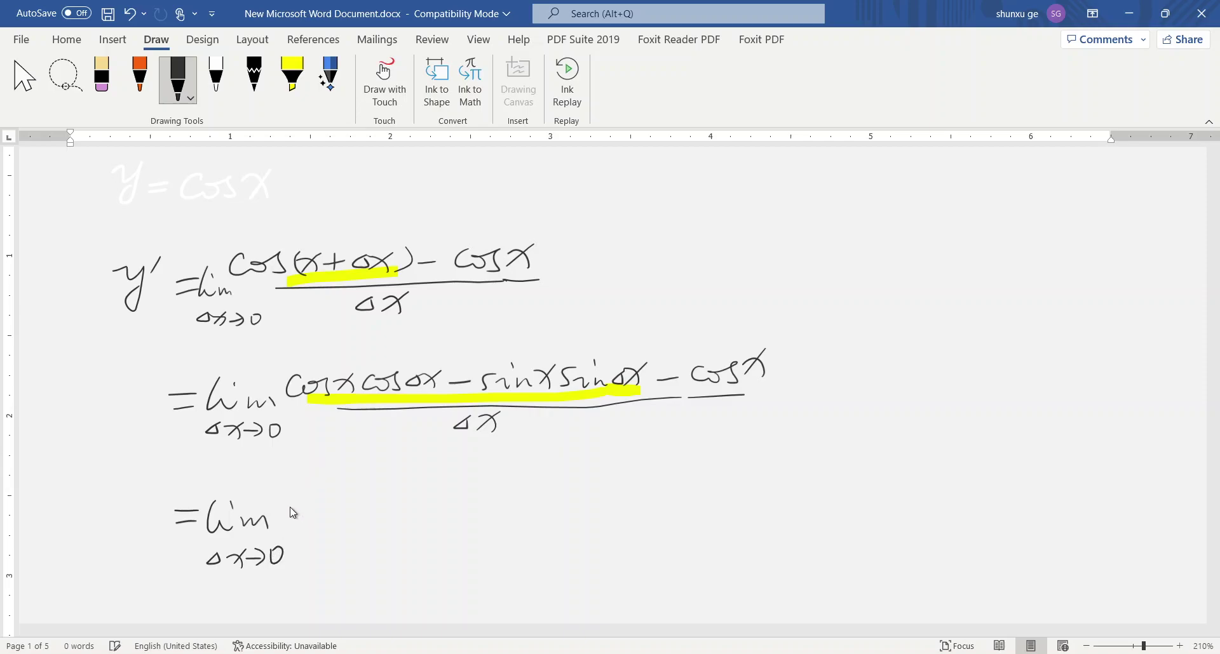
{"action": "mouse_move", "coordinate": [300, 500]}
{"action": "left_mouse_down"}
{"action": "mouse_move", "coordinate": [296, 516]}
{"action": "mouse_move", "coordinate": [318, 515]}
{"action": "left_mouse_up"}
{"action": "mouse_move", "coordinate": [330, 500]}
{"action": "left_mouse_down"}
{"action": "mouse_move", "coordinate": [321, 516]}
{"action": "mouse_move", "coordinate": [354, 516]}
{"action": "left_mouse_up"}
{"action": "mouse_move", "coordinate": [354, 495]}
{"action": "left_mouse_down"}
{"action": "mouse_move", "coordinate": [338, 518]}
{"action": "mouse_move", "coordinate": [514, 511]}
{"action": "mouse_move", "coordinate": [558, 494]}
{"action": "mouse_move", "coordinate": [606, 503]}
{"action": "left_mouse_up"}
{"action": "mouse_move", "coordinate": [624, 494]}
{"action": "left_mouse_down"}
{"action": "mouse_move", "coordinate": [634, 504]}
{"action": "mouse_move", "coordinate": [645, 484]}
{"action": "left_mouse_up"}
{"action": "mouse_move", "coordinate": [649, 504]}
{"action": "left_mouse_down"}
{"action": "mouse_move", "coordinate": [745, 501]}
{"action": "mouse_move", "coordinate": [719, 473]}
{"action": "mouse_move", "coordinate": [752, 496]}
{"action": "left_mouse_up"}
{"action": "left_click_drag", "start_coordinate": [768, 486], "coordinate": [778, 499]}
- Draw line three's fraction bar over a Δx denominator
{"action": "left_click_drag", "start_coordinate": [327, 527], "coordinate": [770, 509]}
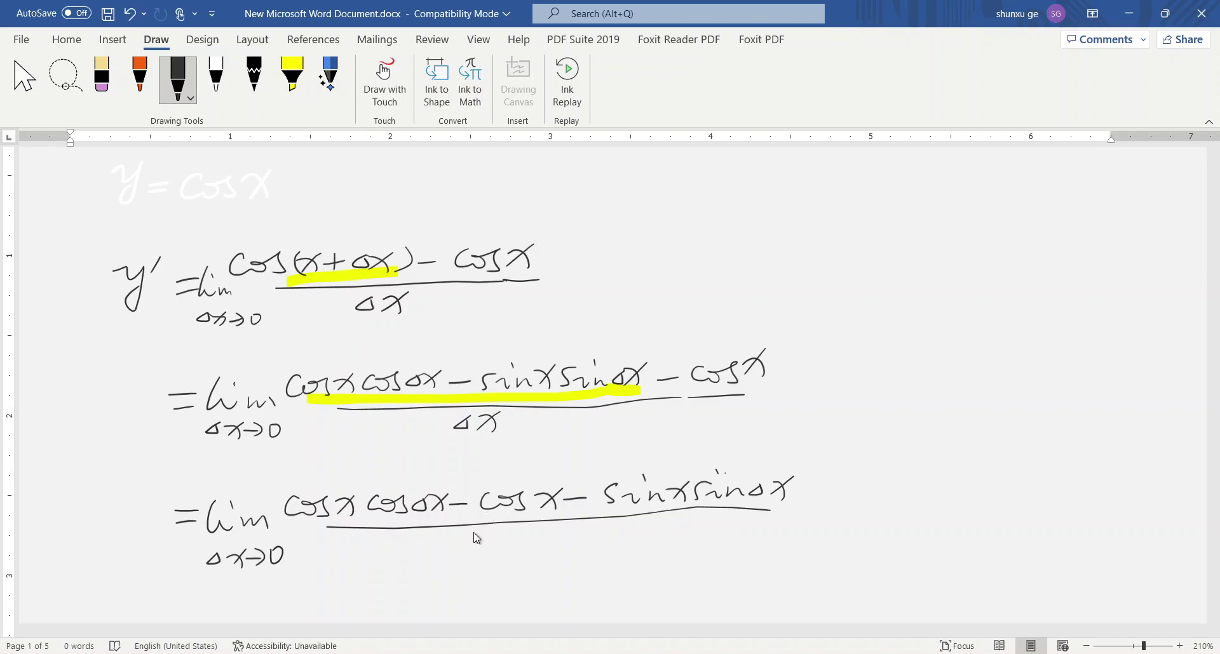
{"action": "left_click_drag", "start_coordinate": [476, 538], "coordinate": [509, 549]}
{"action": "left_click_drag", "start_coordinate": [517, 534], "coordinate": [493, 550]}
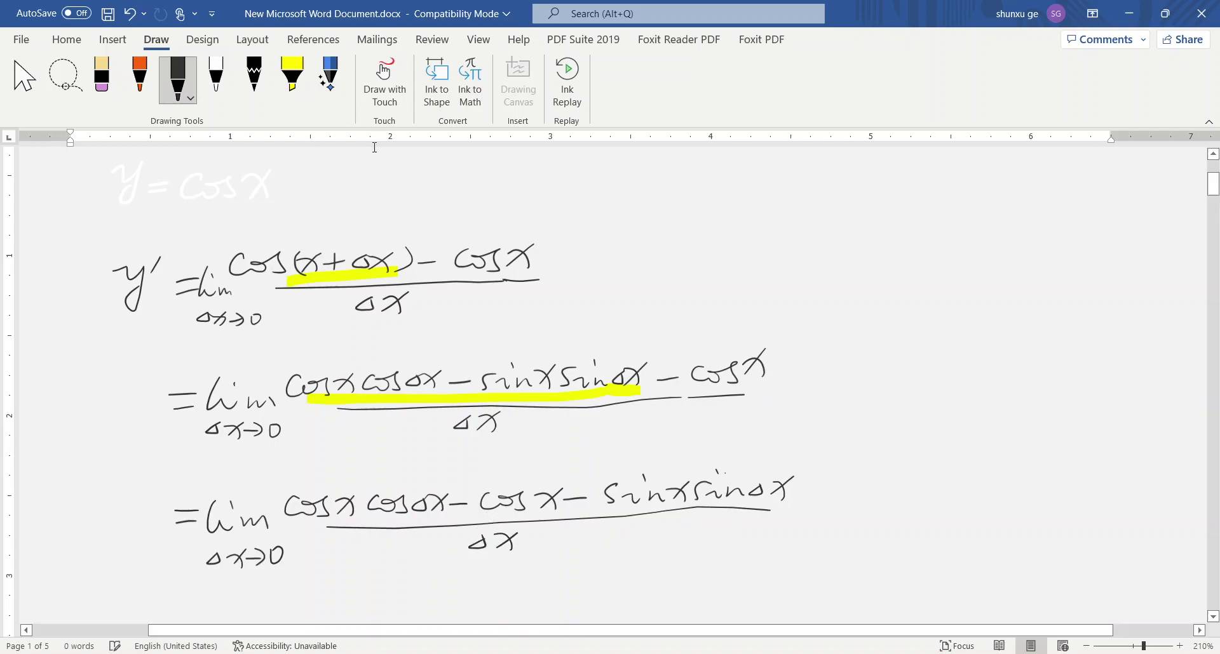
- Start line four with an equals sign and begin writing lim
{"action": "scroll", "coordinate": [379, 156], "scroll_direction": "down", "scroll_amount": 1}
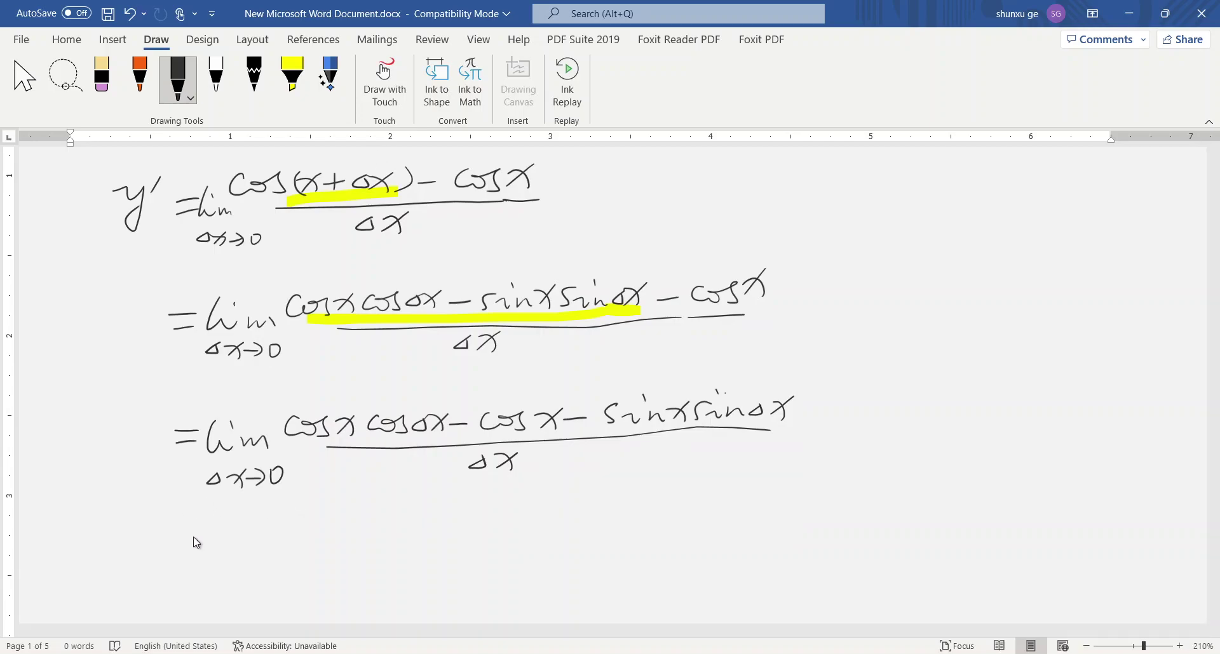
{"action": "left_click_drag", "start_coordinate": [188, 553], "coordinate": [205, 551]}
{"action": "left_click_drag", "start_coordinate": [188, 567], "coordinate": [256, 548]}
{"action": "left_click_drag", "start_coordinate": [254, 525], "coordinate": [292, 553]}
- Finish lim Δx→0 and write the numerator cos x(cos Δx − 1) − sin x sin Δx
{"action": "mouse_move", "coordinate": [233, 581]}
{"action": "left_mouse_down"}
{"action": "mouse_move", "coordinate": [255, 601]}
{"action": "mouse_move", "coordinate": [243, 602]}
{"action": "mouse_move", "coordinate": [295, 585]}
{"action": "left_mouse_up"}
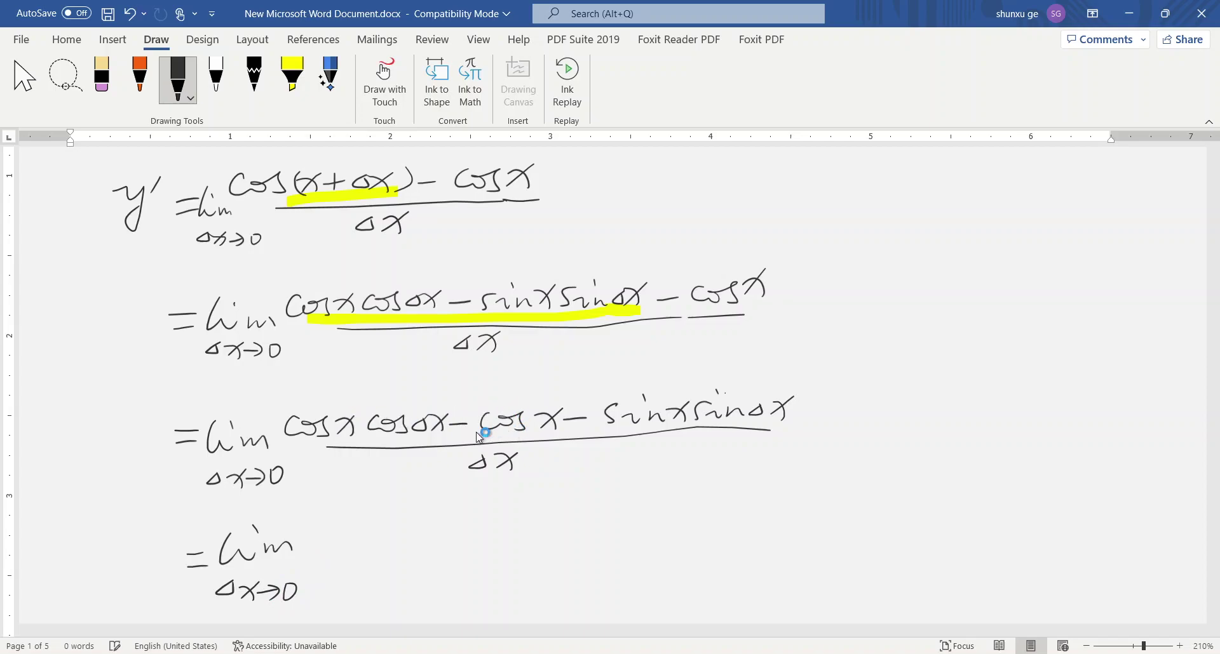
{"action": "mouse_move", "coordinate": [317, 534]}
{"action": "left_mouse_down"}
{"action": "mouse_move", "coordinate": [364, 543]}
{"action": "mouse_move", "coordinate": [380, 532]}
{"action": "mouse_move", "coordinate": [393, 547]}
{"action": "mouse_move", "coordinate": [496, 524]}
{"action": "mouse_move", "coordinate": [528, 537]}
{"action": "mouse_move", "coordinate": [539, 528]}
{"action": "mouse_move", "coordinate": [539, 545]}
{"action": "mouse_move", "coordinate": [628, 538]}
{"action": "left_mouse_up"}
{"action": "mouse_move", "coordinate": [635, 513]}
{"action": "left_mouse_down"}
{"action": "mouse_move", "coordinate": [656, 544]}
{"action": "mouse_move", "coordinate": [693, 533]}
{"action": "mouse_move", "coordinate": [686, 541]}
{"action": "left_mouse_up"}
{"action": "mouse_move", "coordinate": [707, 530]}
{"action": "left_mouse_down"}
{"action": "mouse_move", "coordinate": [716, 536]}
{"action": "mouse_move", "coordinate": [725, 518]}
{"action": "mouse_move", "coordinate": [789, 538]}
{"action": "mouse_move", "coordinate": [769, 551]}
{"action": "left_mouse_up"}
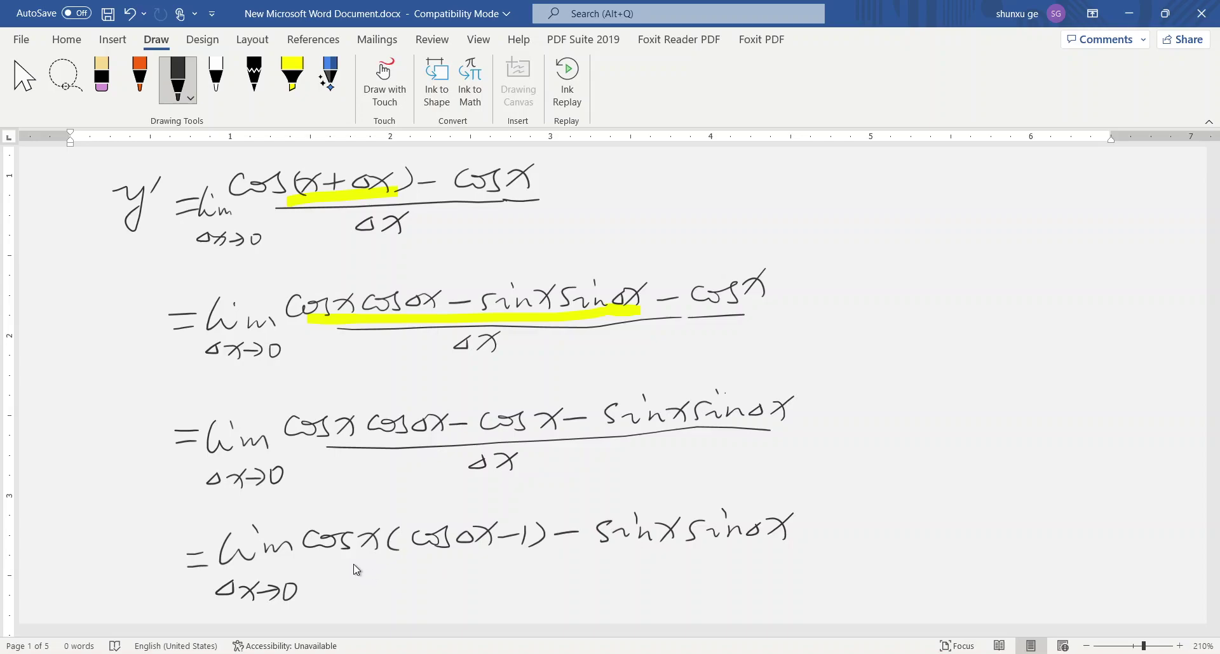
- Draw the fraction bar under line four with Δx below it
{"action": "left_click_drag", "start_coordinate": [350, 566], "coordinate": [712, 551]}
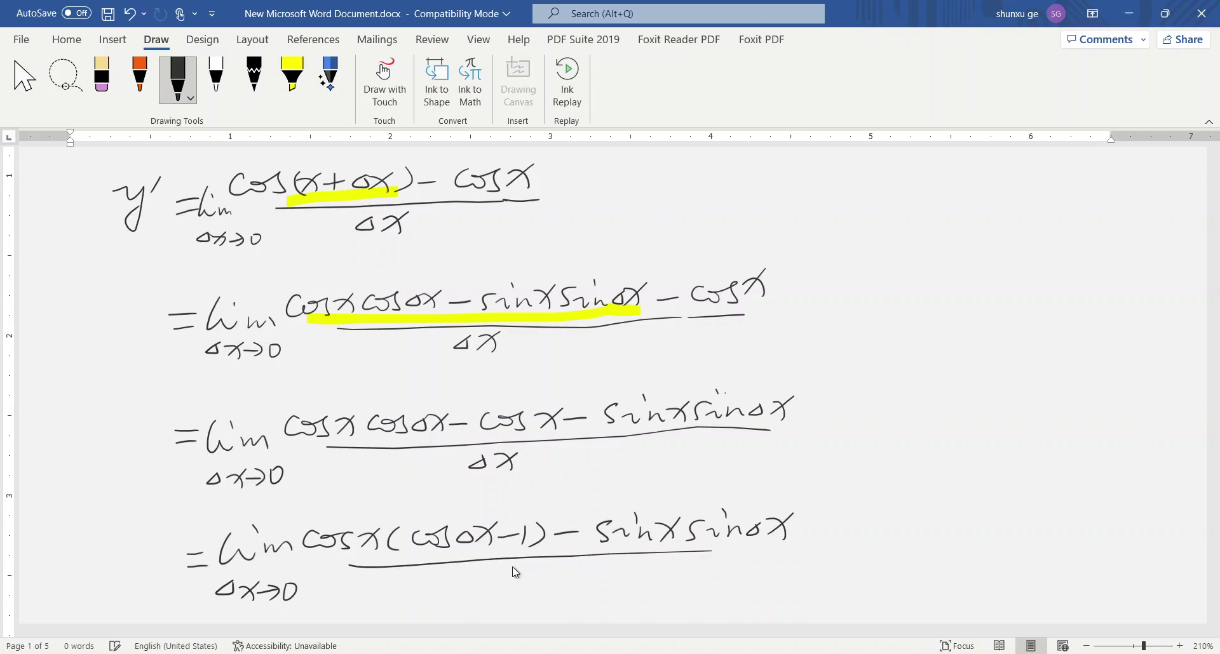
{"action": "left_click_drag", "start_coordinate": [492, 575], "coordinate": [525, 588]}
{"action": "left_click_drag", "start_coordinate": [523, 572], "coordinate": [508, 587]}
- Start line five with = lim Δx→0
{"action": "scroll", "coordinate": [354, 160], "scroll_direction": "down", "scroll_amount": 3}
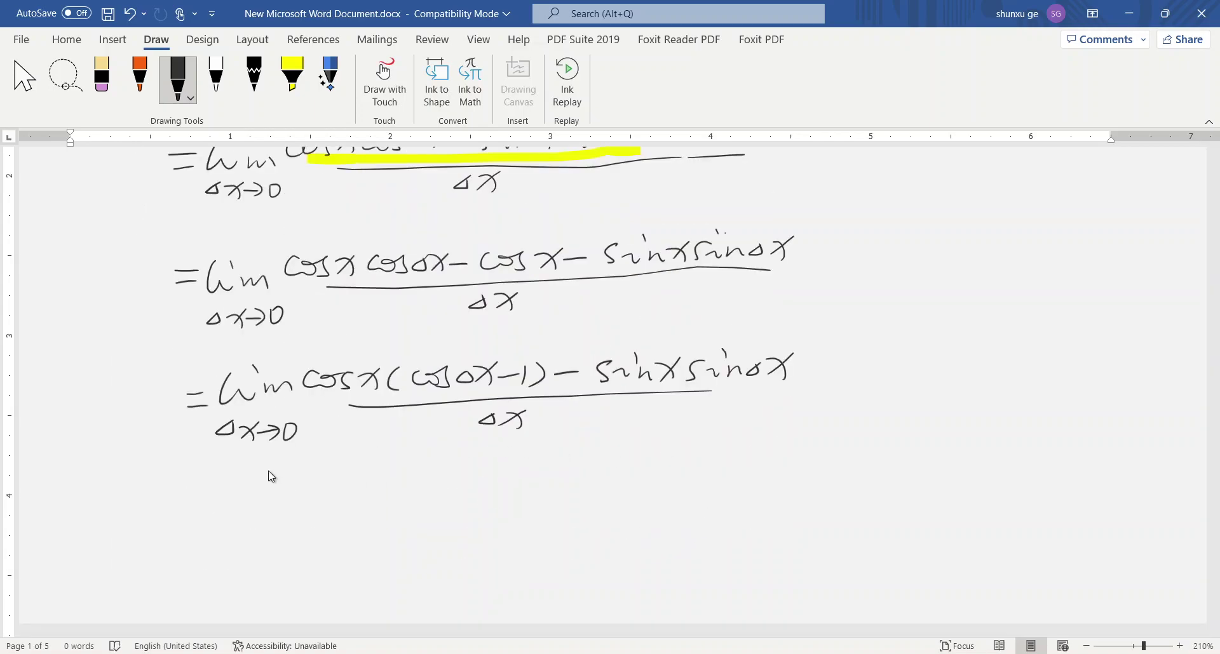
{"action": "left_click_drag", "start_coordinate": [191, 514], "coordinate": [212, 514]}
{"action": "left_click_drag", "start_coordinate": [190, 527], "coordinate": [216, 526]}
{"action": "left_click", "coordinate": [259, 505]}
{"action": "mouse_move", "coordinate": [230, 518]}
{"action": "left_mouse_down"}
{"action": "mouse_move", "coordinate": [292, 534]}
{"action": "mouse_move", "coordinate": [225, 561]}
{"action": "mouse_move", "coordinate": [256, 571]}
{"action": "left_mouse_up"}
{"action": "mouse_move", "coordinate": [258, 556]}
{"action": "left_mouse_down"}
{"action": "mouse_move", "coordinate": [245, 572]}
{"action": "mouse_move", "coordinate": [274, 570]}
{"action": "left_mouse_up"}
{"action": "left_click_drag", "start_coordinate": [297, 554], "coordinate": [296, 555]}
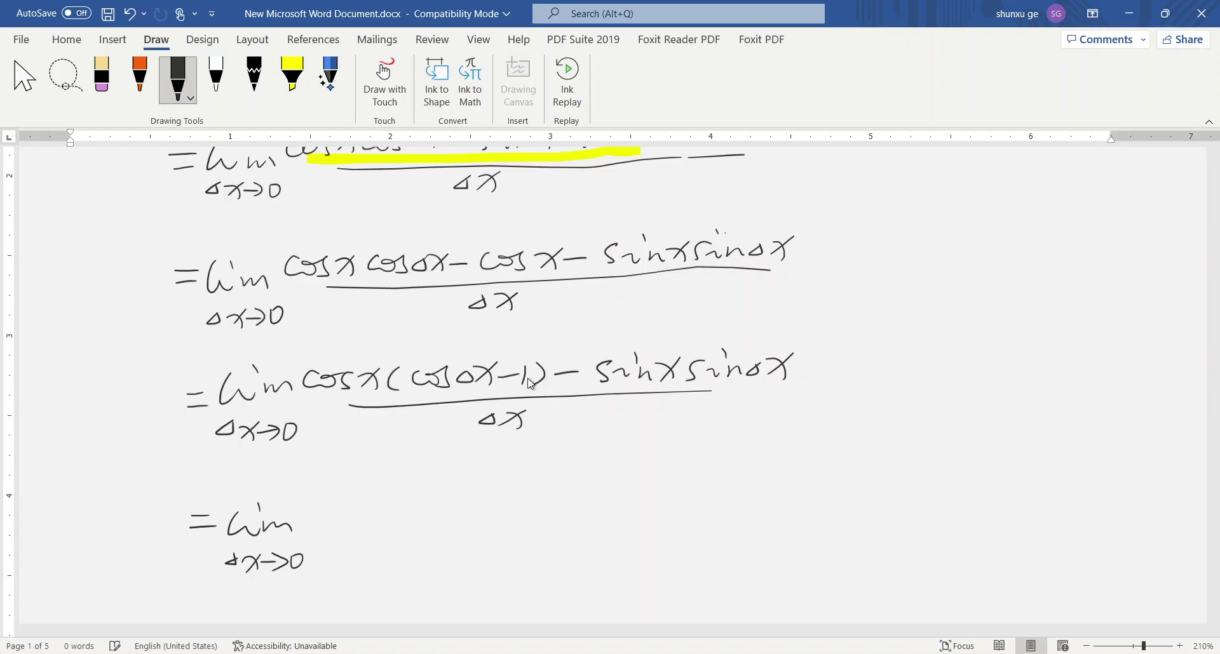
- Write cos x(cos Δx − 1)/Δx followed by a minus sign
{"action": "left_click_drag", "start_coordinate": [333, 509], "coordinate": [316, 523]}
{"action": "left_click_drag", "start_coordinate": [340, 510], "coordinate": [353, 525]}
{"action": "mouse_move", "coordinate": [371, 506]}
{"action": "left_mouse_down"}
{"action": "mouse_move", "coordinate": [383, 520]}
{"action": "mouse_move", "coordinate": [438, 506]}
{"action": "left_mouse_up"}
{"action": "mouse_move", "coordinate": [460, 501]}
{"action": "left_mouse_down"}
{"action": "mouse_move", "coordinate": [450, 518]}
{"action": "mouse_move", "coordinate": [554, 511]}
{"action": "left_mouse_up"}
{"action": "left_click_drag", "start_coordinate": [365, 535], "coordinate": [543, 527]}
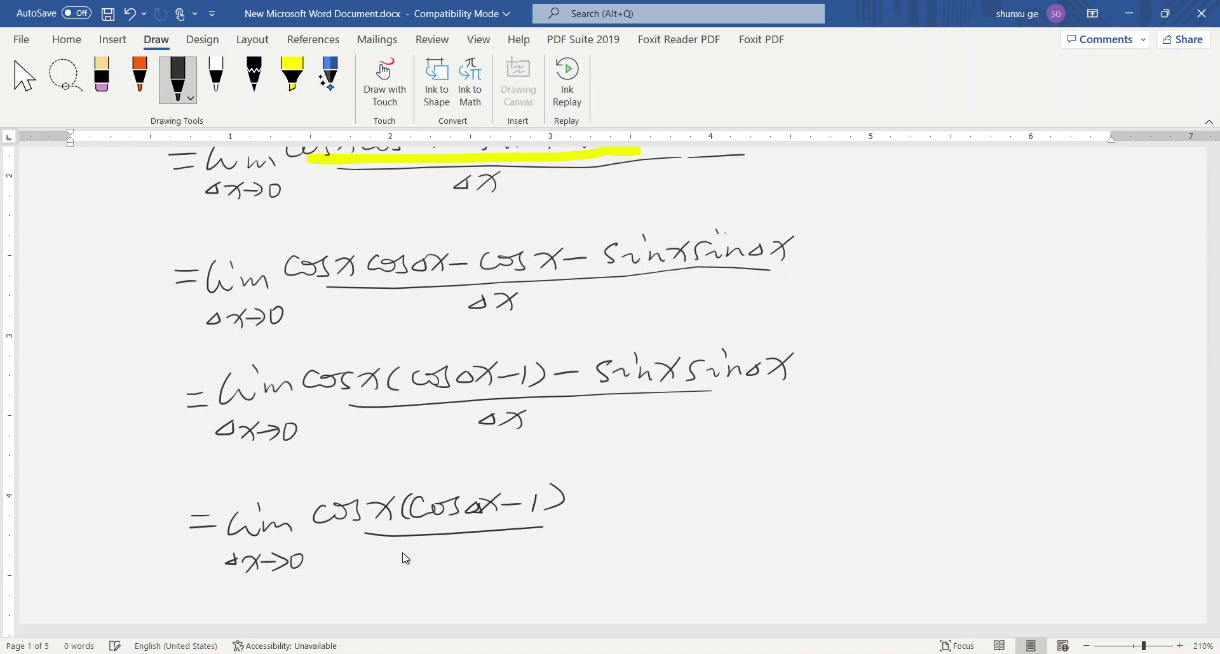
{"action": "left_click_drag", "start_coordinate": [416, 550], "coordinate": [452, 565]}
{"action": "mouse_move", "coordinate": [575, 526]}
{"action": "left_mouse_down"}
{"action": "mouse_move", "coordinate": [602, 525]}
{"action": "mouse_move", "coordinate": [621, 543]}
{"action": "mouse_move", "coordinate": [654, 525]}
{"action": "left_mouse_up"}
- Add the second limit, lim Δx→0 sin x sin Δx/Δx
{"action": "mouse_move", "coordinate": [653, 503]}
{"action": "left_mouse_down"}
{"action": "mouse_move", "coordinate": [703, 540]}
{"action": "mouse_move", "coordinate": [626, 569]}
{"action": "mouse_move", "coordinate": [667, 575]}
{"action": "mouse_move", "coordinate": [652, 575]}
{"action": "mouse_move", "coordinate": [708, 558]}
{"action": "left_mouse_up"}
{"action": "mouse_move", "coordinate": [738, 509]}
{"action": "left_mouse_down"}
{"action": "mouse_move", "coordinate": [724, 526]}
{"action": "mouse_move", "coordinate": [755, 526]}
{"action": "mouse_move", "coordinate": [761, 495]}
{"action": "left_mouse_up"}
{"action": "left_click_drag", "start_coordinate": [768, 513], "coordinate": [803, 522]}
{"action": "left_click_drag", "start_coordinate": [811, 495], "coordinate": [795, 524]}
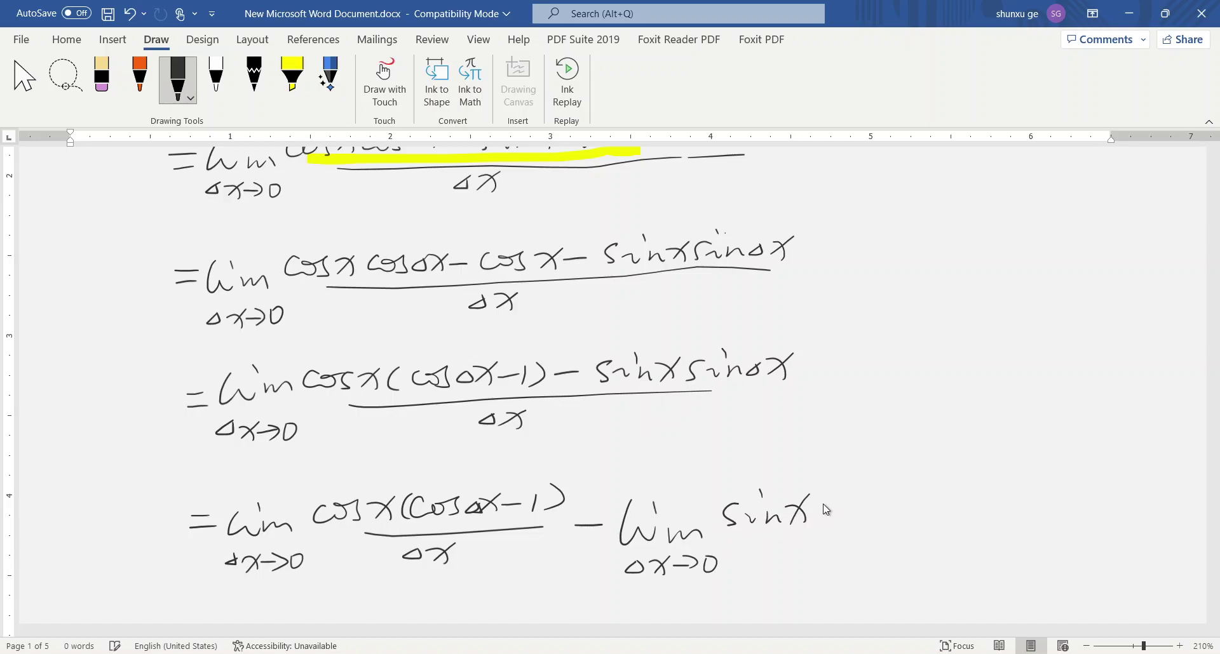
{"action": "mouse_move", "coordinate": [837, 502]}
{"action": "left_mouse_down"}
{"action": "mouse_move", "coordinate": [822, 527]}
{"action": "mouse_move", "coordinate": [848, 522]}
{"action": "left_mouse_up"}
{"action": "mouse_move", "coordinate": [858, 492]}
{"action": "left_mouse_down"}
{"action": "mouse_move", "coordinate": [876, 519]}
{"action": "mouse_move", "coordinate": [910, 515]}
{"action": "left_mouse_up"}
{"action": "left_click_drag", "start_coordinate": [761, 536], "coordinate": [916, 526]}
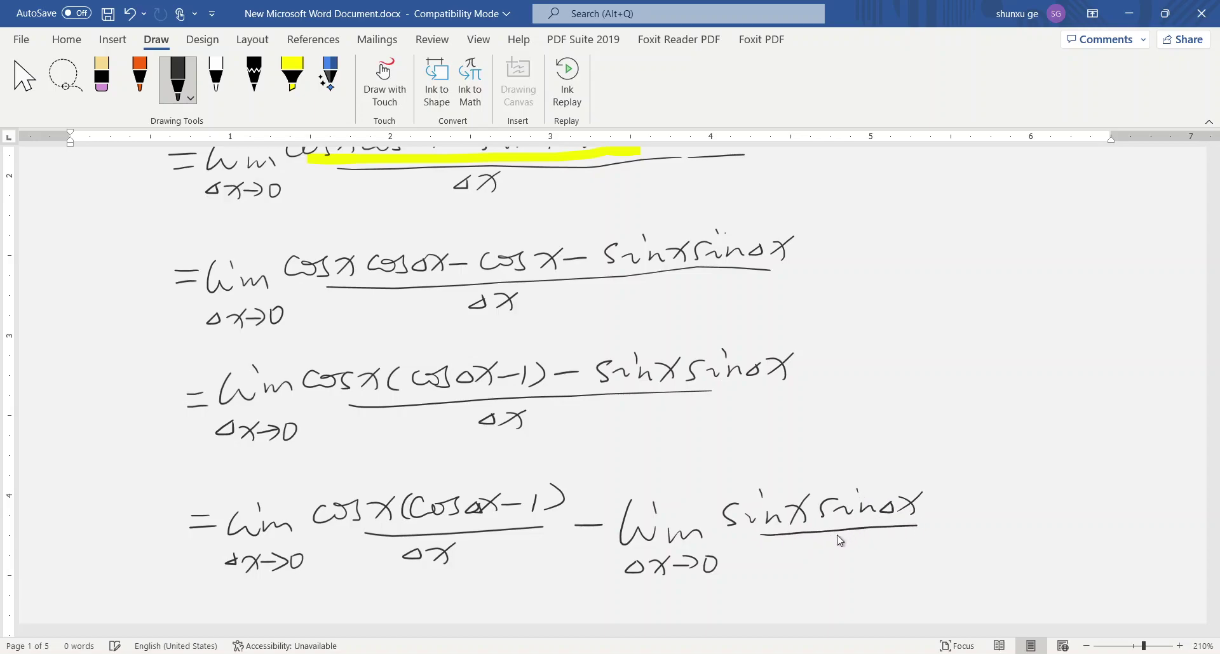
{"action": "mouse_move", "coordinate": [825, 544]}
{"action": "left_mouse_down"}
{"action": "mouse_move", "coordinate": [853, 557]}
{"action": "mouse_move", "coordinate": [862, 539]}
{"action": "left_mouse_up"}
- Mark sin Δx/Δx on line five in yellow, then return to black ink and scroll down
{"action": "left_click", "coordinate": [292, 75]}
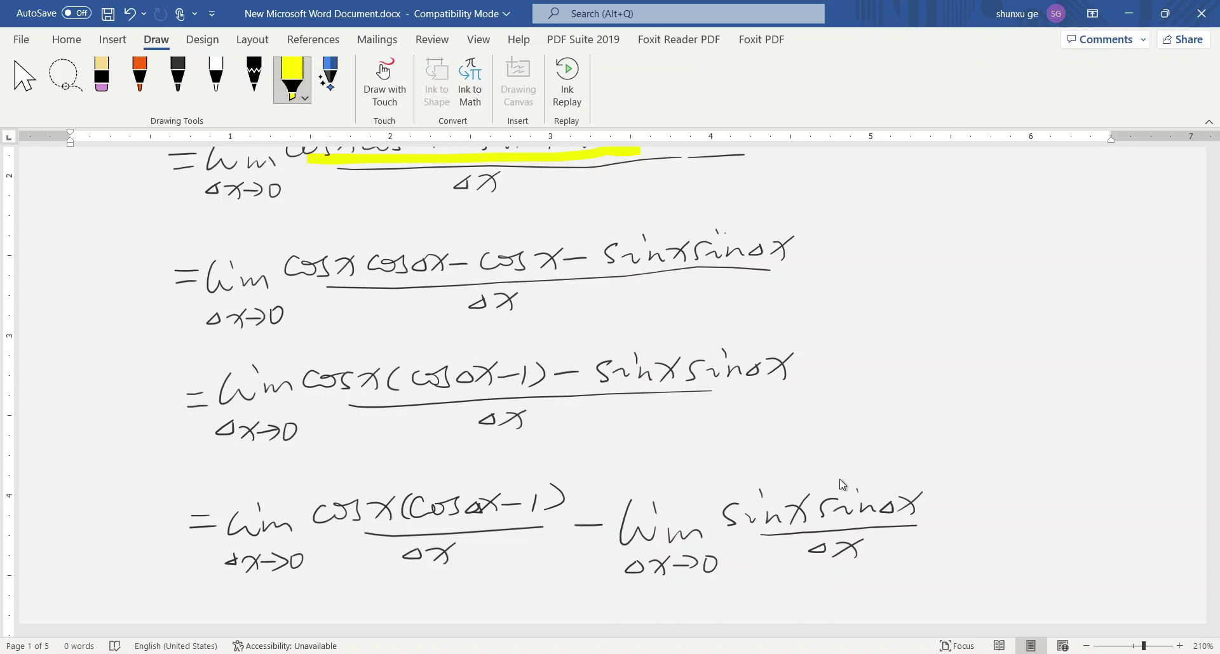
{"action": "mouse_move", "coordinate": [815, 562]}
{"action": "left_mouse_down"}
{"action": "mouse_move", "coordinate": [856, 557]}
{"action": "mouse_move", "coordinate": [920, 518]}
{"action": "left_mouse_up"}
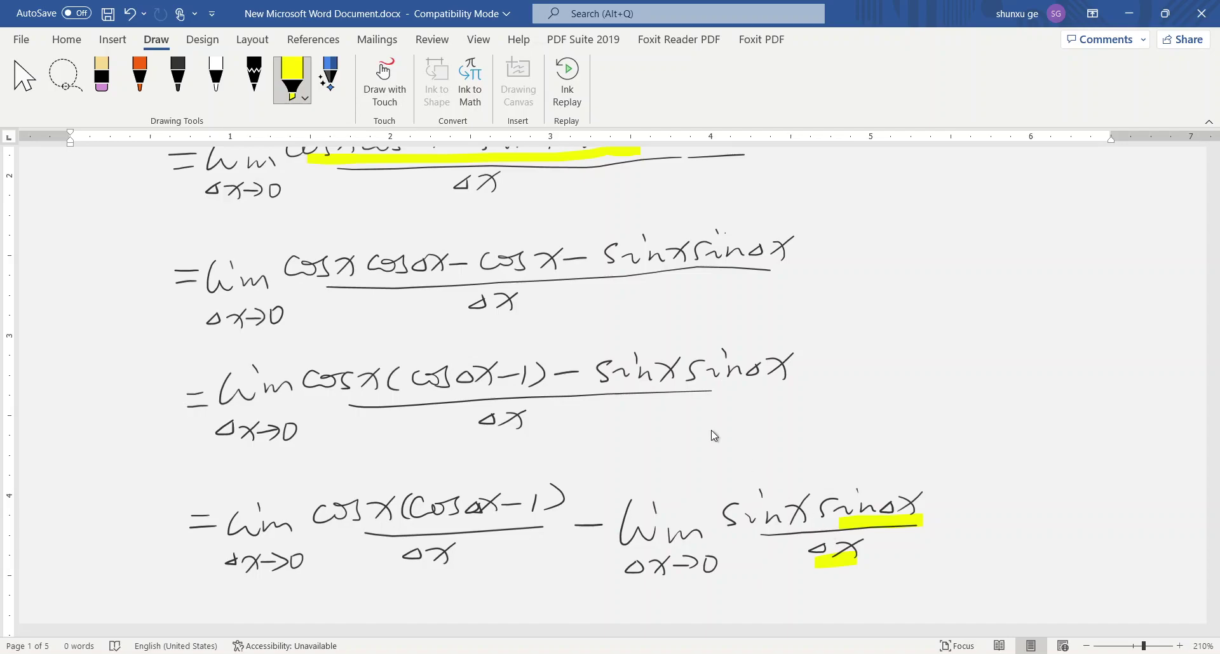
{"action": "left_click", "coordinate": [178, 76]}
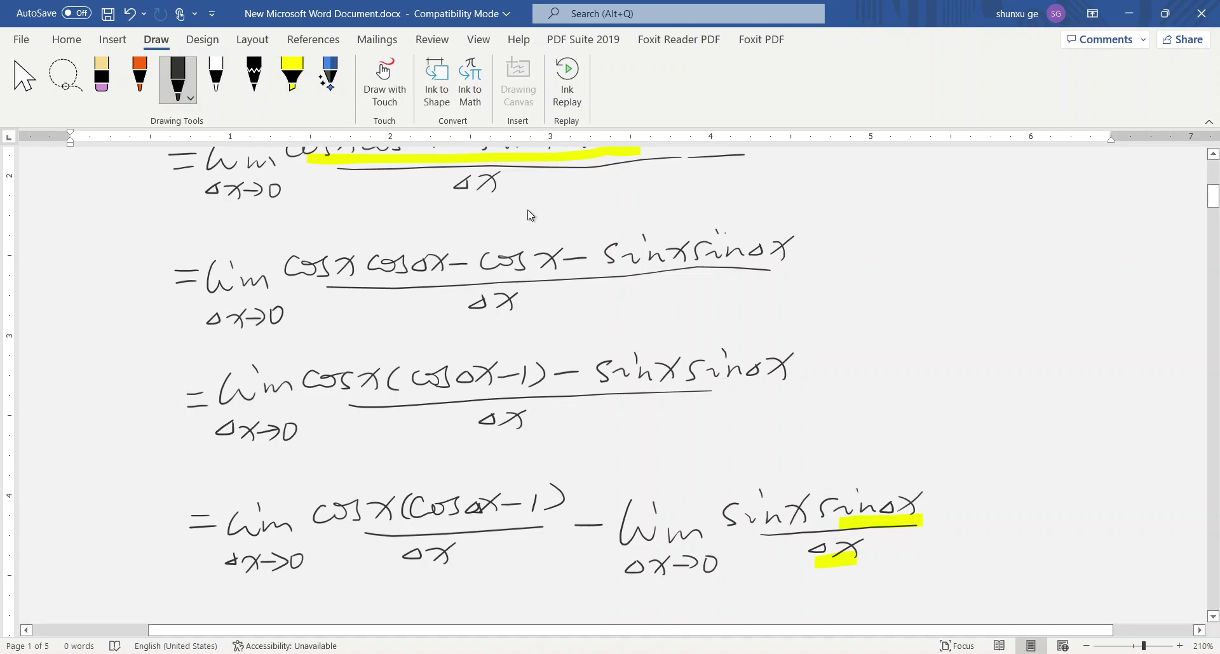
{"action": "scroll", "coordinate": [374, 190], "scroll_direction": "down", "scroll_amount": 3}
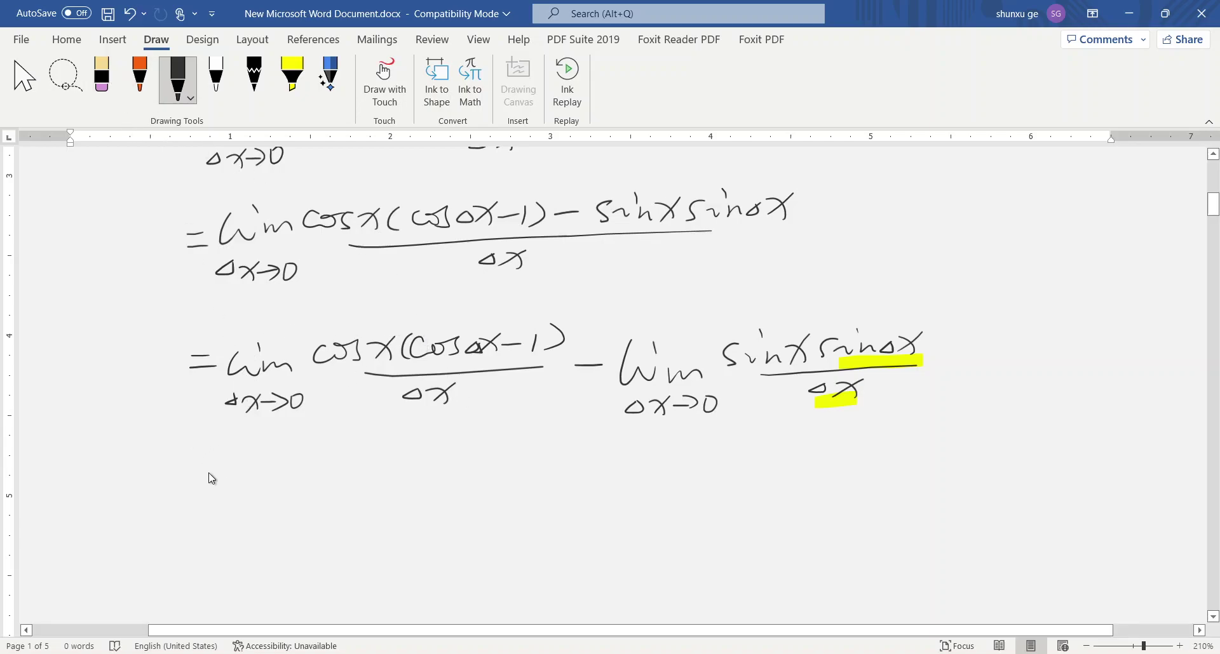
- Start line six with = lim Δx→0
{"action": "left_click_drag", "start_coordinate": [188, 509], "coordinate": [212, 507]}
{"action": "left_click_drag", "start_coordinate": [189, 525], "coordinate": [208, 524]}
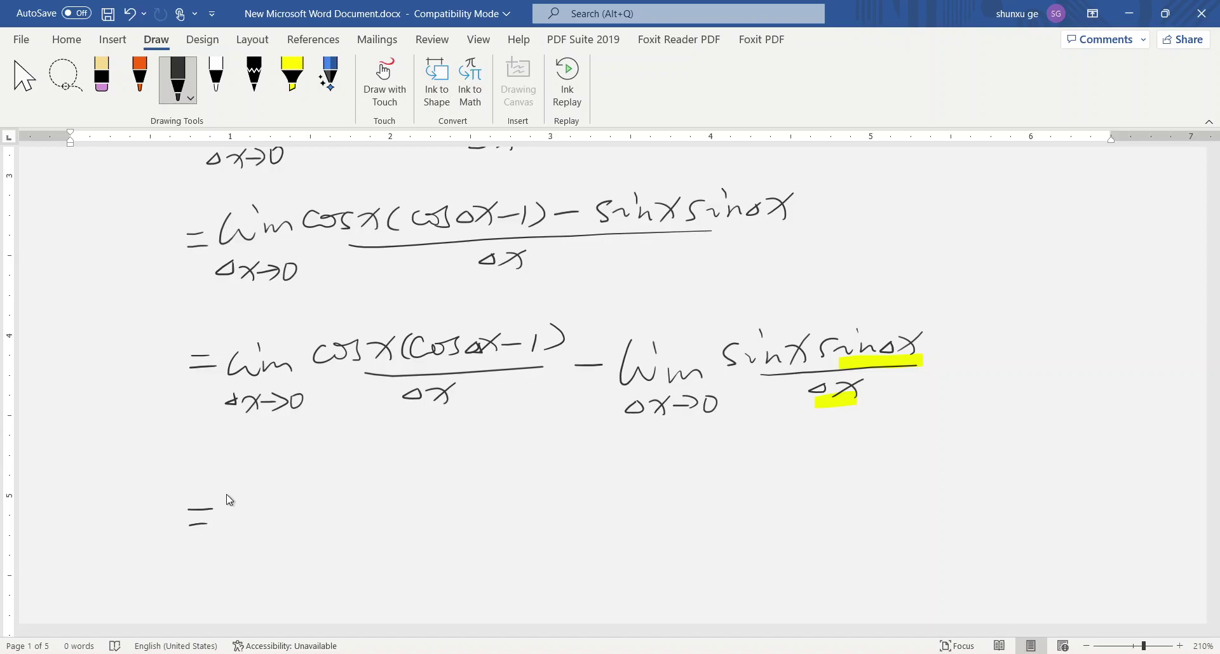
{"action": "left_click_drag", "start_coordinate": [228, 497], "coordinate": [284, 528]}
{"action": "mouse_move", "coordinate": [219, 558]}
{"action": "left_mouse_down"}
{"action": "mouse_move", "coordinate": [251, 567]}
{"action": "mouse_move", "coordinate": [241, 570]}
{"action": "mouse_move", "coordinate": [293, 552]}
{"action": "left_mouse_up"}
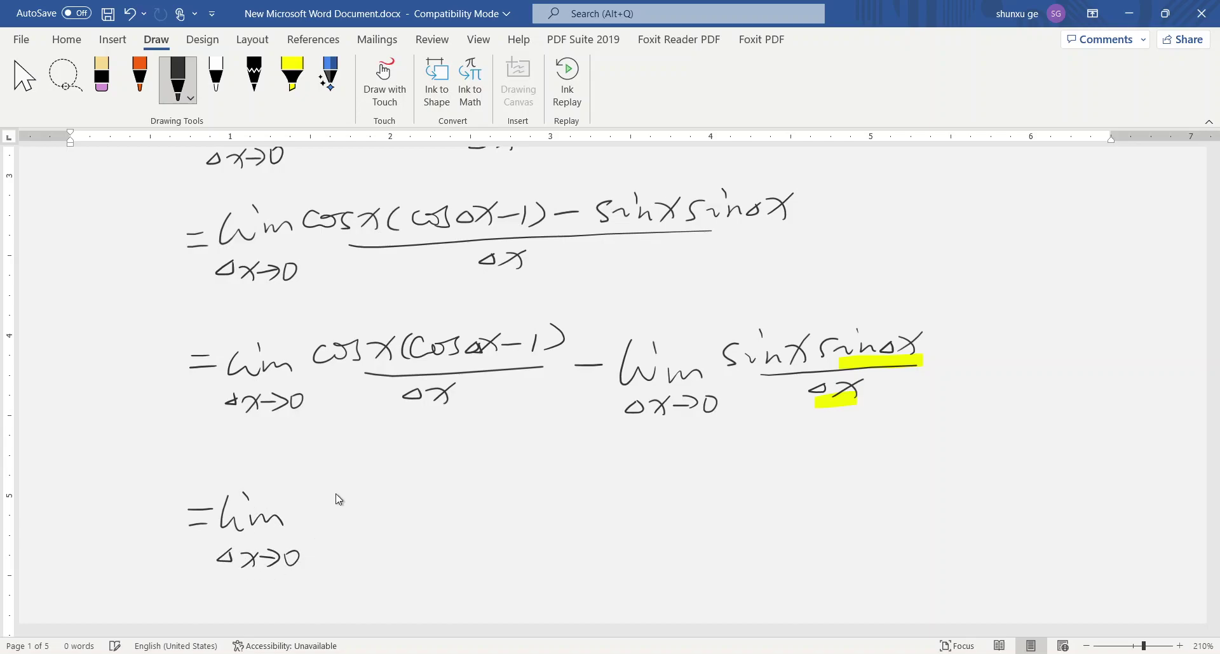
- Write the numerator cos x(cos Δx − 1)(cos Δx + 1)
{"action": "mouse_move", "coordinate": [314, 497]}
{"action": "left_mouse_down"}
{"action": "mouse_move", "coordinate": [311, 516]}
{"action": "mouse_move", "coordinate": [324, 501]}
{"action": "left_mouse_up"}
{"action": "mouse_move", "coordinate": [343, 498]}
{"action": "left_mouse_down"}
{"action": "mouse_move", "coordinate": [333, 515]}
{"action": "mouse_move", "coordinate": [370, 513]}
{"action": "left_mouse_up"}
{"action": "left_click_drag", "start_coordinate": [373, 491], "coordinate": [354, 514]}
{"action": "left_click_drag", "start_coordinate": [395, 490], "coordinate": [388, 510]}
{"action": "mouse_move", "coordinate": [399, 506]}
{"action": "left_mouse_down"}
{"action": "mouse_move", "coordinate": [457, 505]}
{"action": "mouse_move", "coordinate": [478, 490]}
{"action": "mouse_move", "coordinate": [469, 506]}
{"action": "mouse_move", "coordinate": [510, 498]}
{"action": "left_mouse_up"}
{"action": "left_click_drag", "start_coordinate": [516, 494], "coordinate": [519, 509]}
{"action": "left_click_drag", "start_coordinate": [385, 494], "coordinate": [383, 517]}
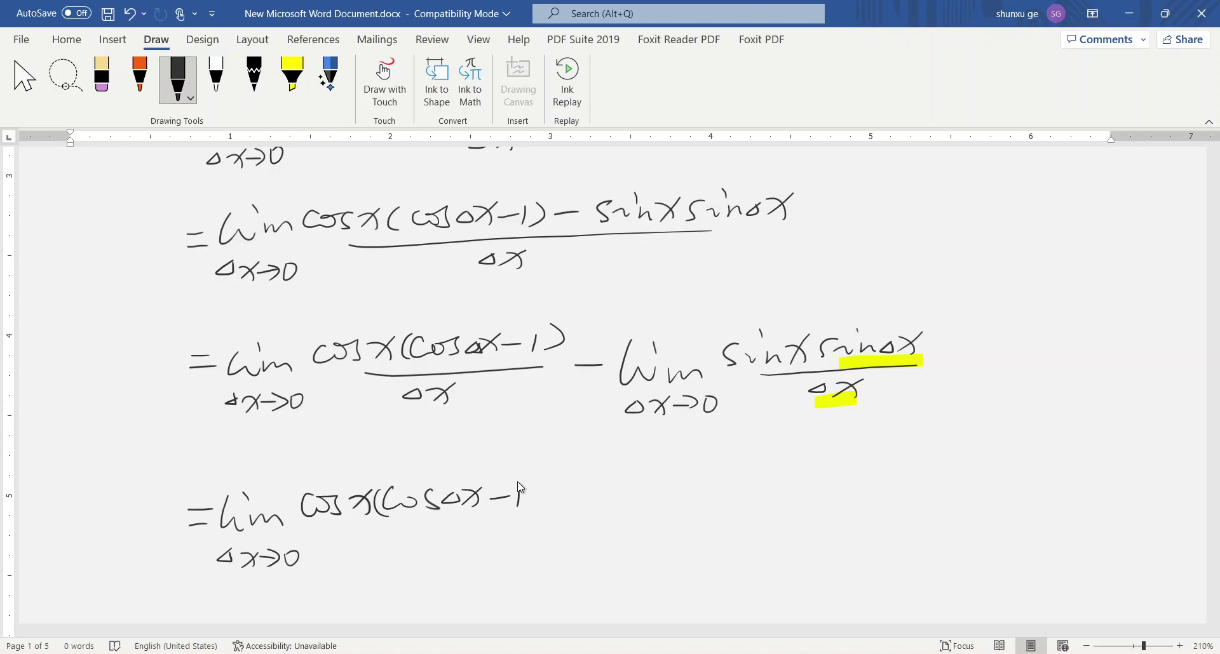
{"action": "mouse_move", "coordinate": [525, 481]}
{"action": "left_mouse_down"}
{"action": "mouse_move", "coordinate": [529, 506]}
{"action": "mouse_move", "coordinate": [559, 509]}
{"action": "mouse_move", "coordinate": [633, 489]}
{"action": "mouse_move", "coordinate": [627, 500]}
{"action": "mouse_move", "coordinate": [637, 481]}
{"action": "mouse_move", "coordinate": [666, 488]}
{"action": "left_mouse_up"}
{"action": "mouse_move", "coordinate": [653, 480]}
{"action": "left_mouse_down"}
{"action": "mouse_move", "coordinate": [653, 499]}
{"action": "mouse_move", "coordinate": [684, 503]}
{"action": "left_mouse_up"}
- Draw the fraction bar over Δx(cos Δx + 1) and append − sin x
{"action": "left_click_drag", "start_coordinate": [324, 528], "coordinate": [665, 507]}
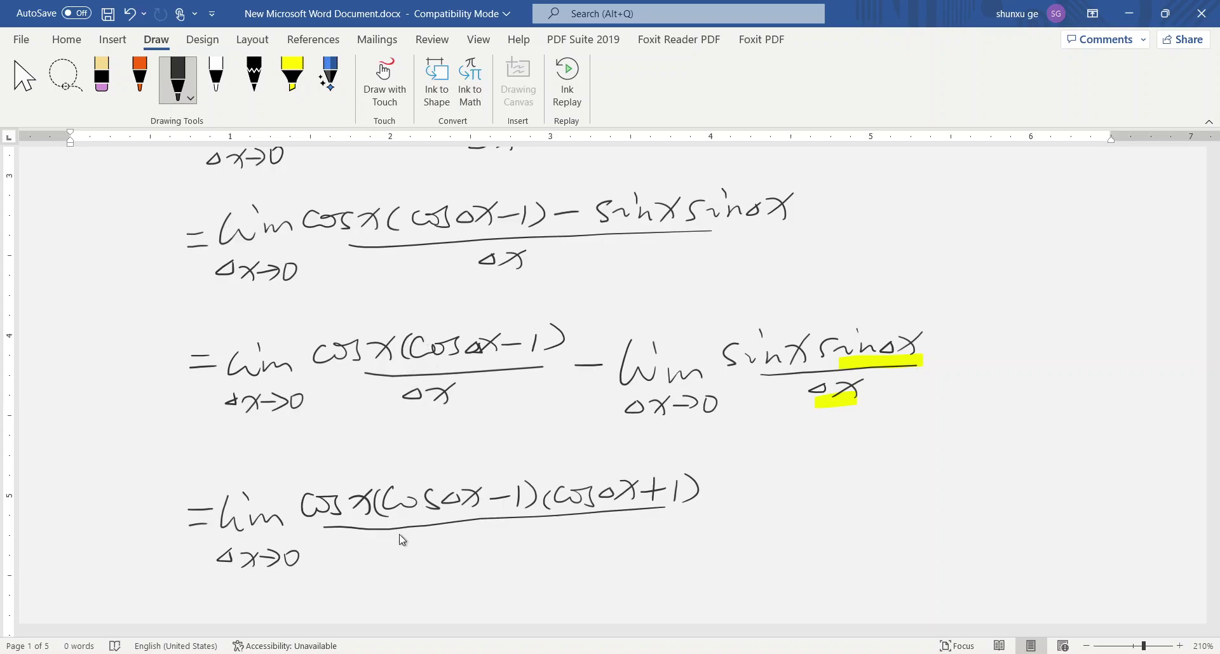
{"action": "left_click_drag", "start_coordinate": [401, 539], "coordinate": [414, 555]}
{"action": "mouse_move", "coordinate": [449, 539]}
{"action": "left_mouse_down"}
{"action": "mouse_move", "coordinate": [556, 550]}
{"action": "mouse_move", "coordinate": [437, 553]}
{"action": "left_mouse_up"}
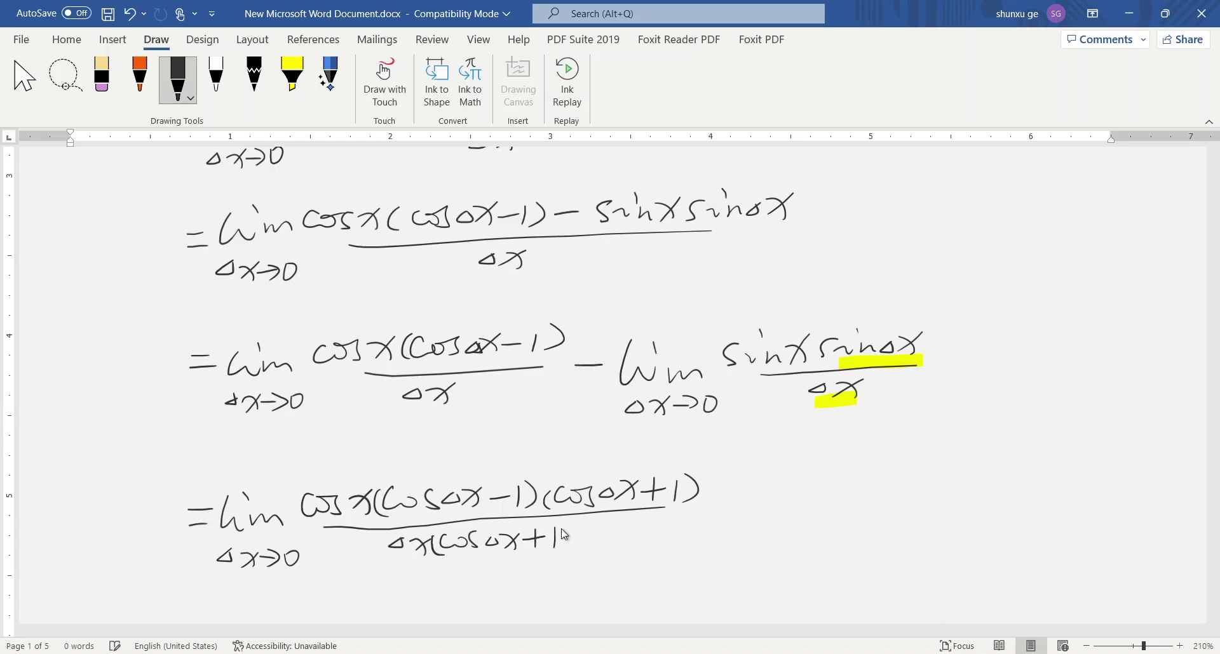
{"action": "left_click_drag", "start_coordinate": [562, 526], "coordinate": [574, 550]}
{"action": "left_click_drag", "start_coordinate": [717, 510], "coordinate": [749, 510]}
{"action": "mouse_move", "coordinate": [787, 501]}
{"action": "left_mouse_down"}
{"action": "mouse_move", "coordinate": [772, 518]}
{"action": "mouse_move", "coordinate": [821, 508]}
{"action": "mouse_move", "coordinate": [859, 525]}
{"action": "left_mouse_up"}
{"action": "left_click_drag", "start_coordinate": [864, 494], "coordinate": [850, 528]}
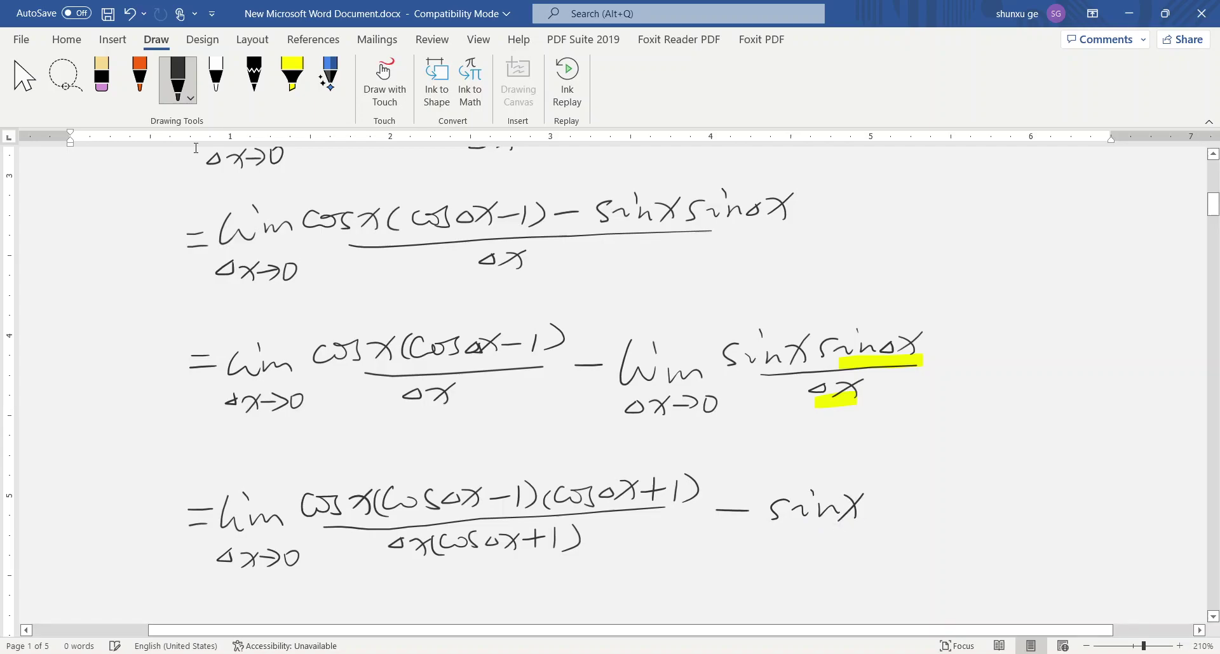
- Start line seven with = lim Δx→0
{"action": "scroll", "coordinate": [209, 150], "scroll_direction": "down", "scroll_amount": 2}
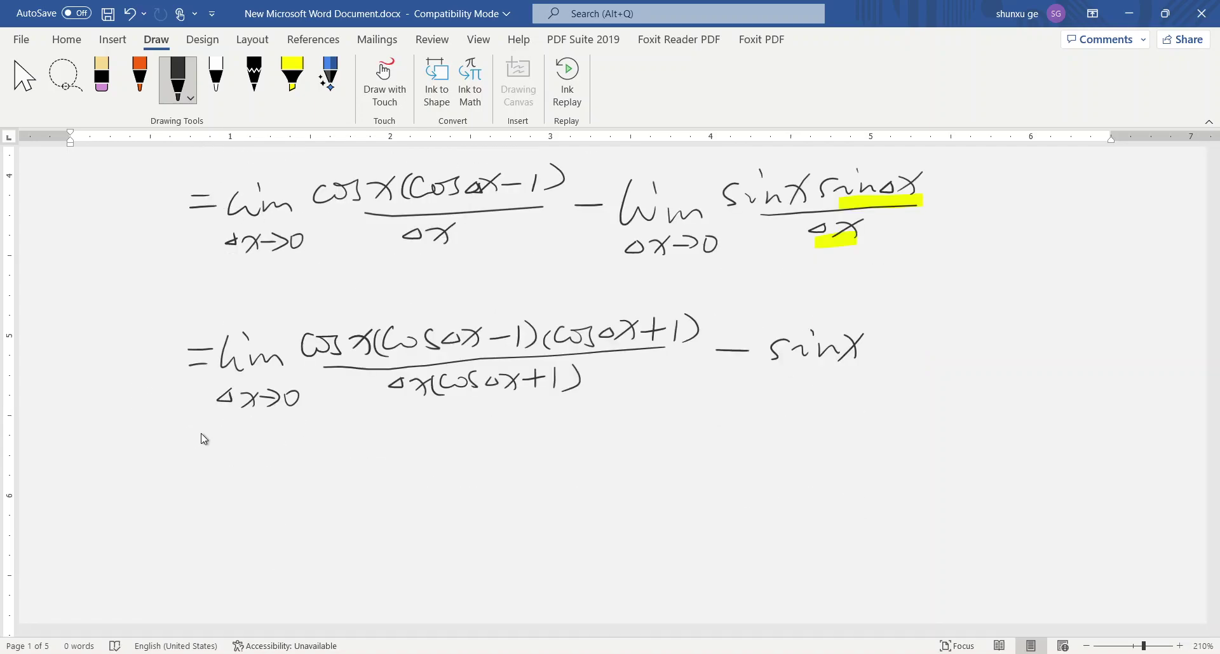
{"action": "left_click_drag", "start_coordinate": [193, 472], "coordinate": [218, 469]}
{"action": "left_click_drag", "start_coordinate": [192, 488], "coordinate": [308, 492]}
{"action": "left_click", "coordinate": [272, 455]}
{"action": "left_click_drag", "start_coordinate": [232, 514], "coordinate": [253, 534]}
{"action": "left_click_drag", "start_coordinate": [269, 523], "coordinate": [307, 517]}
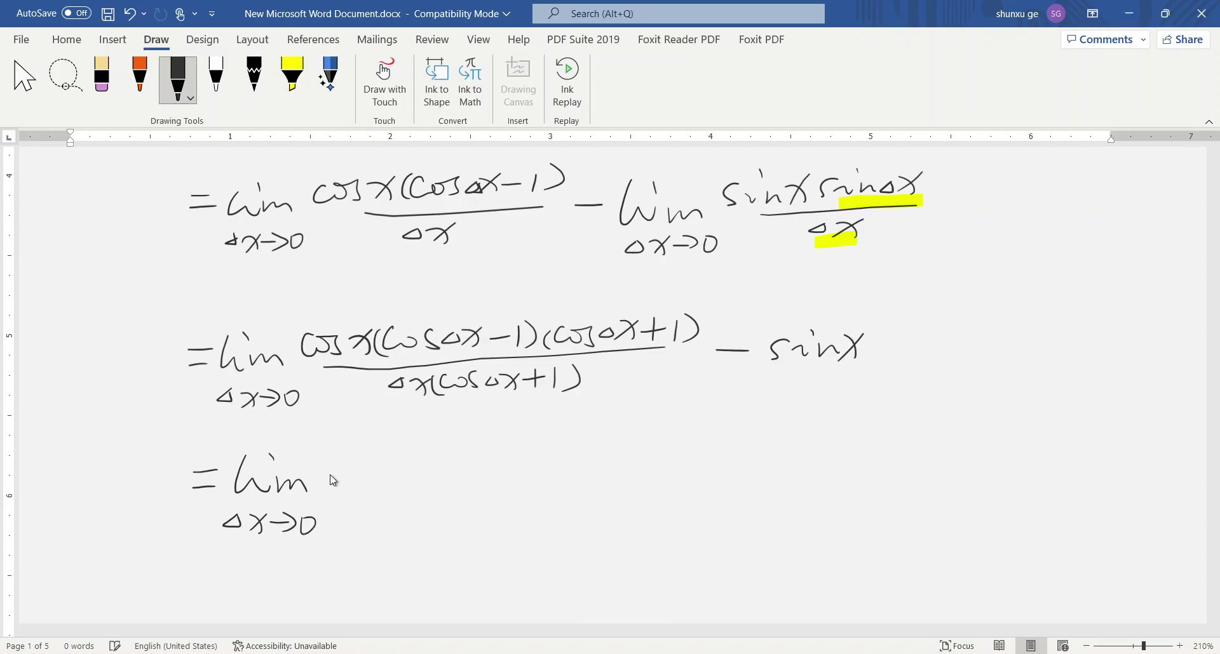
- Write the numerator cos x(cos²Δx − 1)
{"action": "mouse_move", "coordinate": [340, 467]}
{"action": "left_mouse_down"}
{"action": "mouse_move", "coordinate": [330, 486]}
{"action": "mouse_move", "coordinate": [355, 470]}
{"action": "left_mouse_up"}
{"action": "mouse_move", "coordinate": [373, 462]}
{"action": "left_mouse_down"}
{"action": "mouse_move", "coordinate": [366, 483]}
{"action": "mouse_move", "coordinate": [398, 481]}
{"action": "left_mouse_up"}
{"action": "mouse_move", "coordinate": [402, 461]}
{"action": "left_mouse_down"}
{"action": "mouse_move", "coordinate": [385, 482]}
{"action": "mouse_move", "coordinate": [451, 486]}
{"action": "mouse_move", "coordinate": [473, 473]}
{"action": "mouse_move", "coordinate": [463, 489]}
{"action": "mouse_move", "coordinate": [490, 475]}
{"action": "mouse_move", "coordinate": [509, 486]}
{"action": "left_mouse_up"}
{"action": "left_click_drag", "start_coordinate": [511, 467], "coordinate": [496, 488]}
{"action": "left_click_drag", "start_coordinate": [471, 449], "coordinate": [544, 478]}
{"action": "mouse_move", "coordinate": [553, 461]}
{"action": "left_mouse_down"}
{"action": "mouse_move", "coordinate": [553, 486]}
{"action": "mouse_move", "coordinate": [584, 462]}
{"action": "mouse_move", "coordinate": [565, 483]}
{"action": "left_mouse_up"}
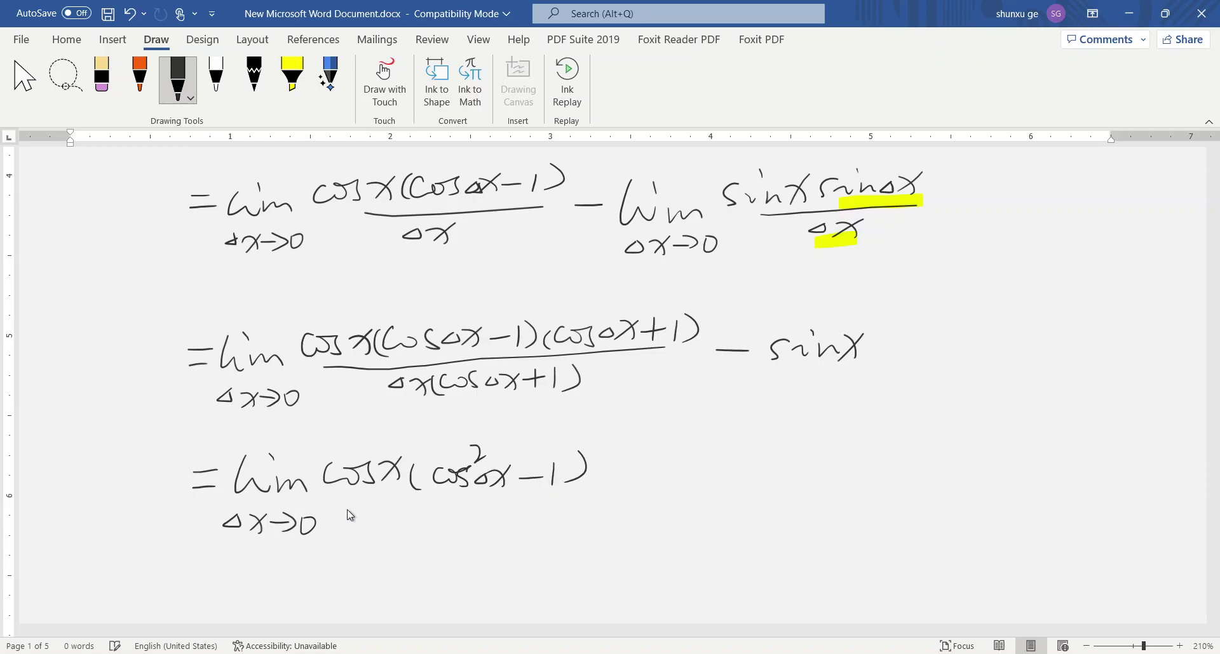
- Add the fraction bar over Δx(cos Δx + 1) and write − sin x after it
{"action": "left_click_drag", "start_coordinate": [352, 500], "coordinate": [559, 498]}
{"action": "left_click_drag", "start_coordinate": [402, 511], "coordinate": [392, 519]}
{"action": "left_click_drag", "start_coordinate": [413, 512], "coordinate": [435, 508]}
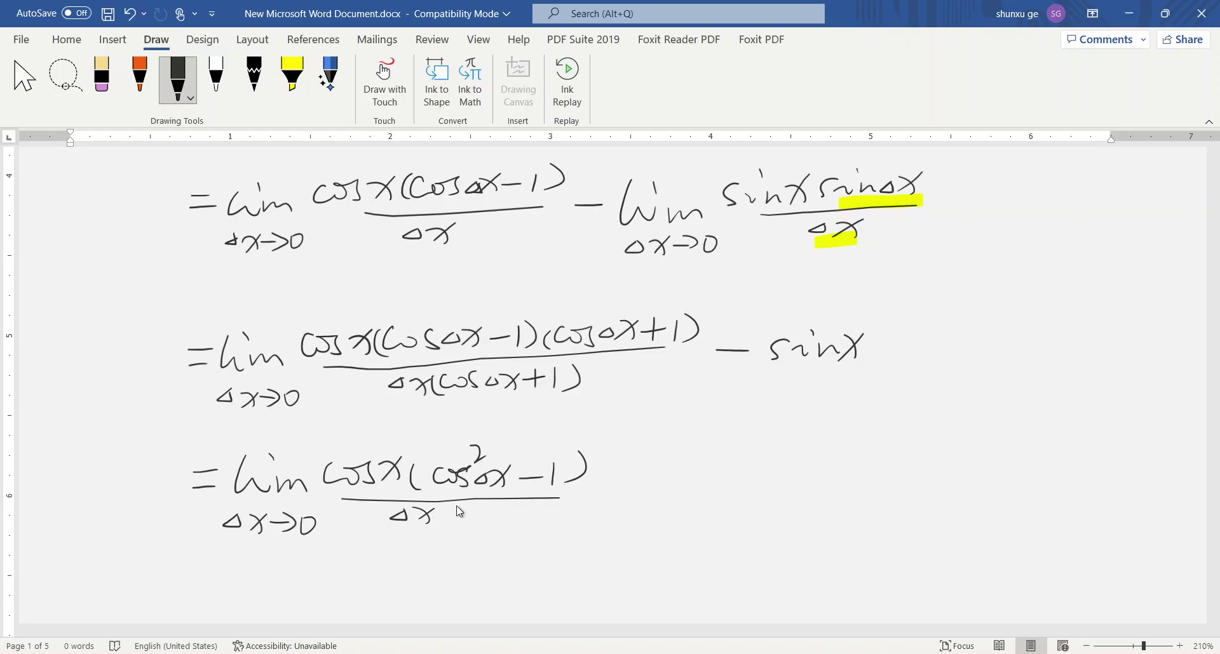
{"action": "left_click_drag", "start_coordinate": [448, 507], "coordinate": [522, 517]}
{"action": "left_click_drag", "start_coordinate": [522, 517], "coordinate": [557, 512]}
{"action": "mouse_move", "coordinate": [545, 504]}
{"action": "left_mouse_down"}
{"action": "mouse_move", "coordinate": [545, 525]}
{"action": "mouse_move", "coordinate": [561, 523]}
{"action": "left_mouse_up"}
{"action": "left_click_drag", "start_coordinate": [452, 506], "coordinate": [448, 527]}
{"action": "mouse_move", "coordinate": [574, 503]}
{"action": "left_mouse_down"}
{"action": "mouse_move", "coordinate": [576, 524]}
{"action": "mouse_move", "coordinate": [637, 491]}
{"action": "mouse_move", "coordinate": [760, 500]}
{"action": "mouse_move", "coordinate": [741, 496]}
{"action": "left_mouse_up"}
{"action": "left_click", "coordinate": [716, 469]}
{"action": "scroll", "coordinate": [201, 153], "scroll_direction": "down", "scroll_amount": 2}
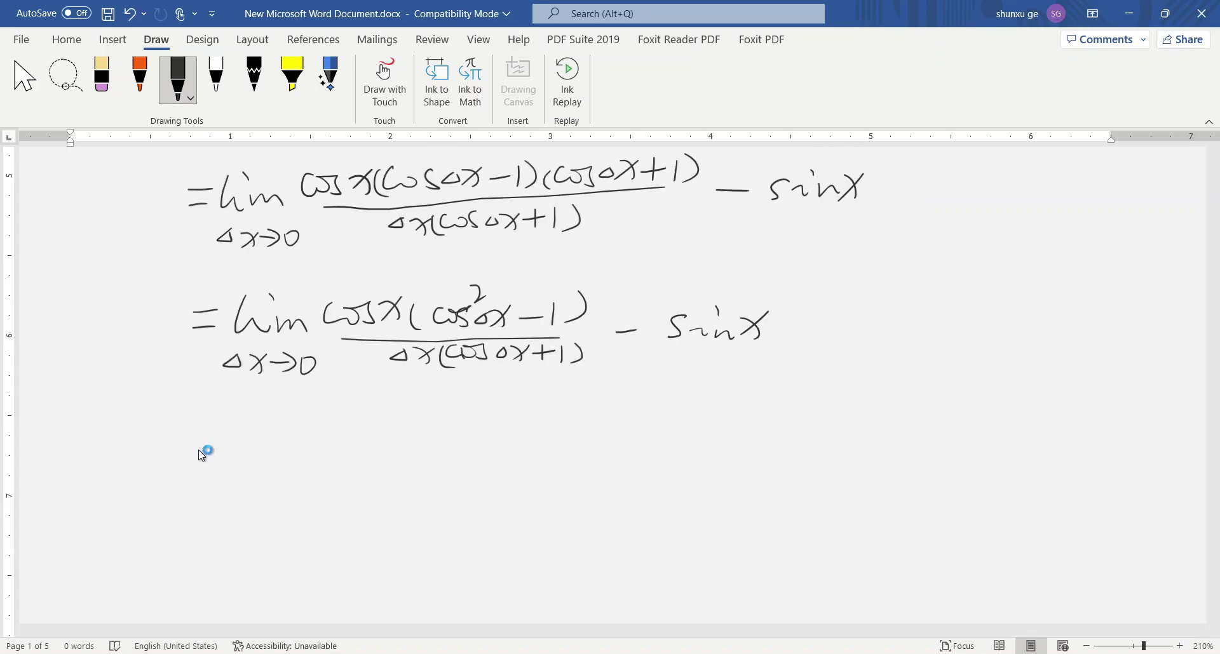
- Note sin²Δx + cos²Δx = 1 beside a right-hand vertical divider and begin line eight with = lim
{"action": "mouse_move", "coordinate": [196, 460]}
{"action": "left_mouse_down"}
{"action": "mouse_move", "coordinate": [221, 457]}
{"action": "mouse_move", "coordinate": [221, 473]}
{"action": "left_mouse_up"}
{"action": "left_click_drag", "start_coordinate": [921, 254], "coordinate": [914, 539]}
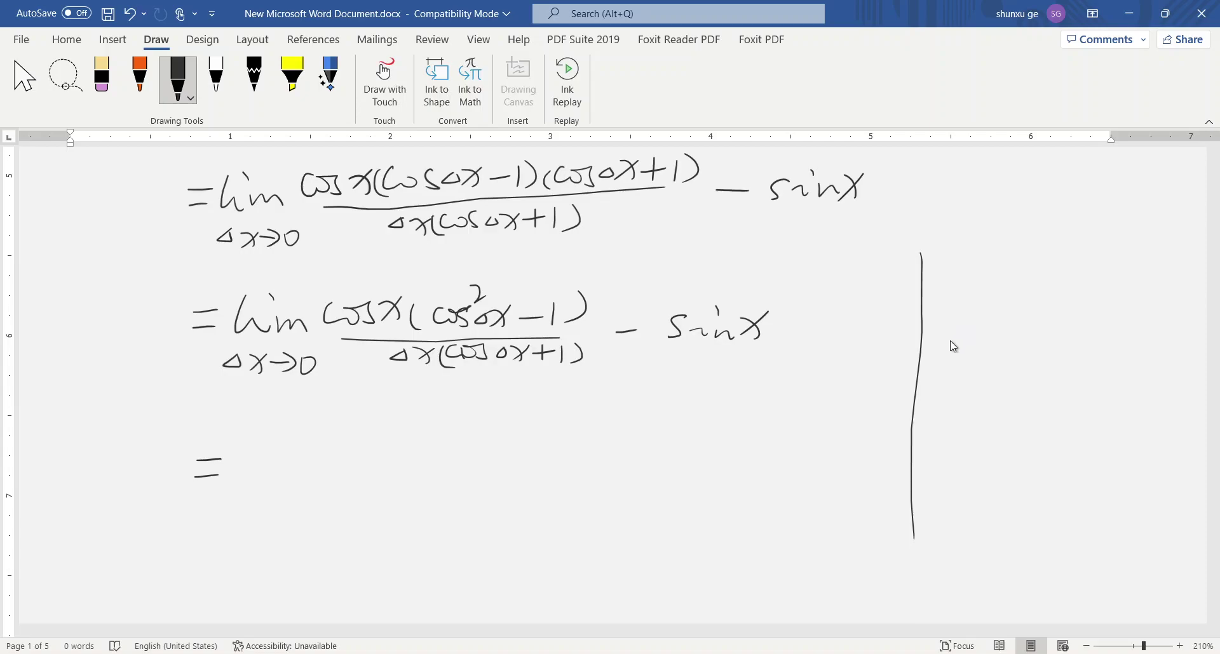
{"action": "mouse_move", "coordinate": [967, 343]}
{"action": "left_mouse_down"}
{"action": "mouse_move", "coordinate": [949, 364]}
{"action": "mouse_move", "coordinate": [982, 348]}
{"action": "mouse_move", "coordinate": [986, 331]}
{"action": "mouse_move", "coordinate": [1011, 366]}
{"action": "mouse_move", "coordinate": [1056, 366]}
{"action": "mouse_move", "coordinate": [1041, 367]}
{"action": "left_mouse_up"}
{"action": "mouse_move", "coordinate": [1008, 323]}
{"action": "left_mouse_down"}
{"action": "mouse_move", "coordinate": [1072, 367]}
{"action": "mouse_move", "coordinate": [1083, 354]}
{"action": "left_mouse_up"}
{"action": "mouse_move", "coordinate": [1100, 351]}
{"action": "left_mouse_down"}
{"action": "mouse_move", "coordinate": [1091, 366]}
{"action": "mouse_move", "coordinate": [1105, 355]}
{"action": "mouse_move", "coordinate": [1110, 367]}
{"action": "left_mouse_up"}
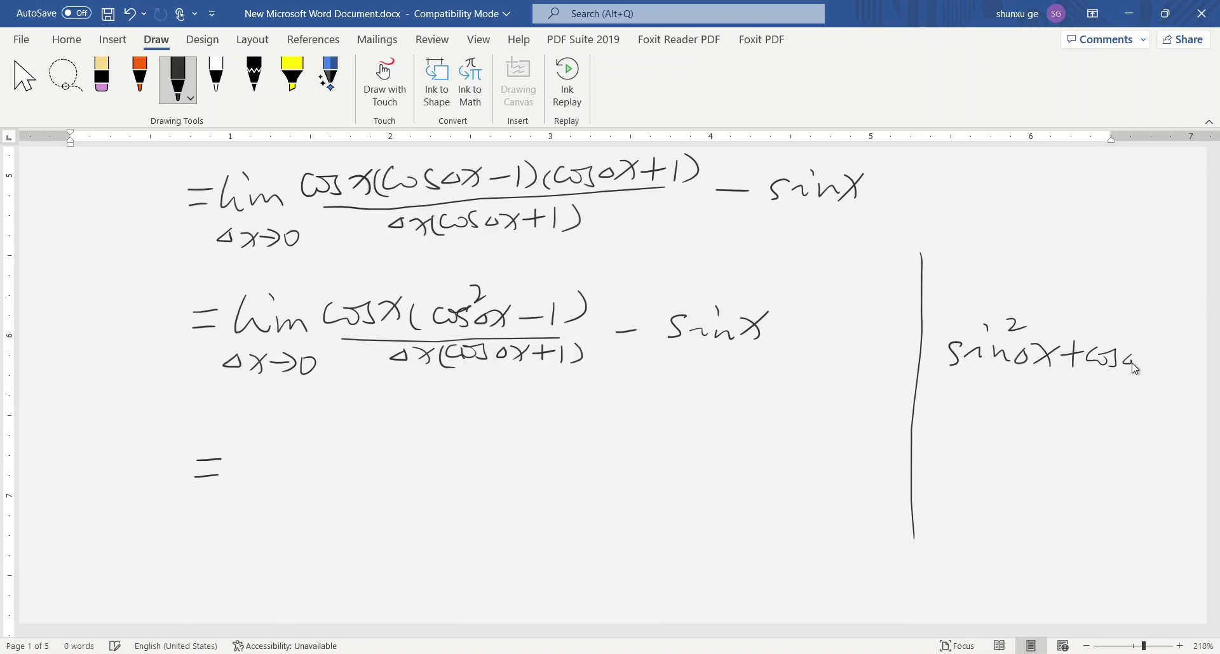
{"action": "mouse_move", "coordinate": [1135, 369]}
{"action": "left_mouse_down"}
{"action": "mouse_move", "coordinate": [1155, 358]}
{"action": "mouse_move", "coordinate": [1134, 335]}
{"action": "mouse_move", "coordinate": [1166, 358]}
{"action": "left_mouse_up"}
{"action": "mouse_move", "coordinate": [1151, 369]}
{"action": "left_mouse_down"}
{"action": "mouse_move", "coordinate": [1182, 354]}
{"action": "mouse_move", "coordinate": [1179, 375]}
{"action": "left_mouse_up"}
{"action": "mouse_move", "coordinate": [240, 450]}
{"action": "left_mouse_down"}
{"action": "mouse_move", "coordinate": [254, 481]}
{"action": "mouse_move", "coordinate": [269, 474]}
{"action": "left_mouse_up"}
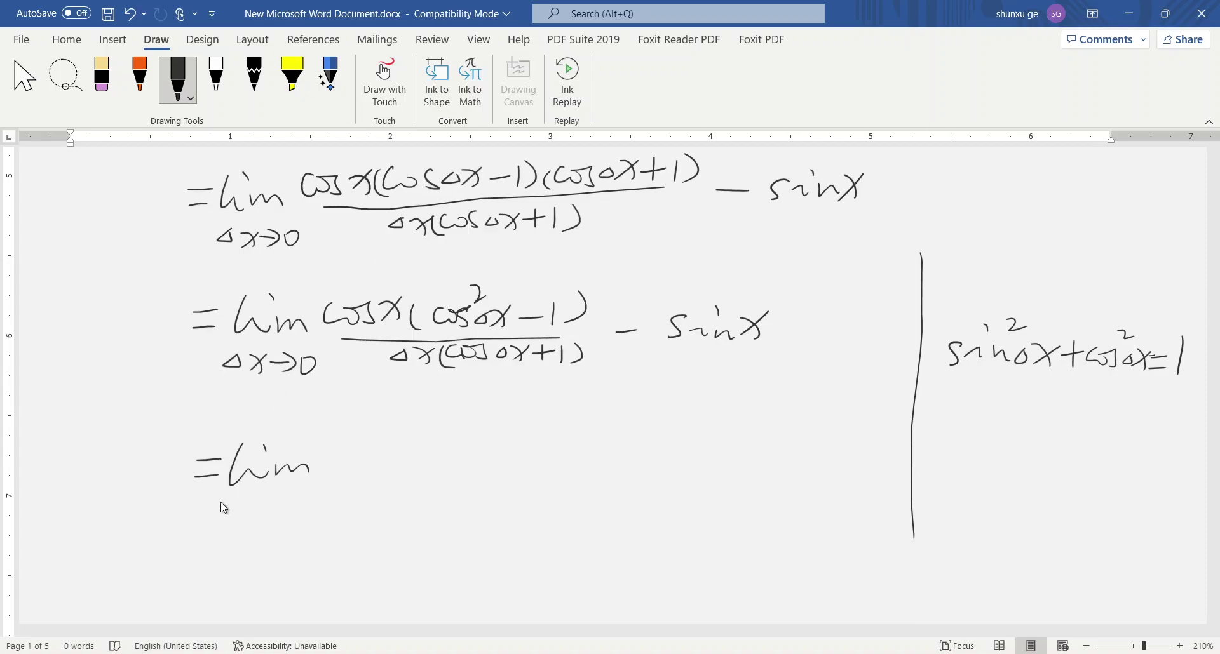
- Ink Δx→0 under the lim and cos x(cos²Δx + sin²Δx) − sin on the eighth line
{"action": "mouse_move", "coordinate": [239, 510]}
{"action": "left_mouse_down"}
{"action": "mouse_move", "coordinate": [233, 527]}
{"action": "mouse_move", "coordinate": [307, 514]}
{"action": "left_mouse_up"}
{"action": "mouse_move", "coordinate": [338, 447]}
{"action": "left_mouse_down"}
{"action": "mouse_move", "coordinate": [343, 459]}
{"action": "mouse_move", "coordinate": [353, 449]}
{"action": "left_mouse_up"}
{"action": "mouse_move", "coordinate": [366, 447]}
{"action": "left_mouse_down"}
{"action": "mouse_move", "coordinate": [357, 462]}
{"action": "mouse_move", "coordinate": [400, 439]}
{"action": "left_mouse_up"}
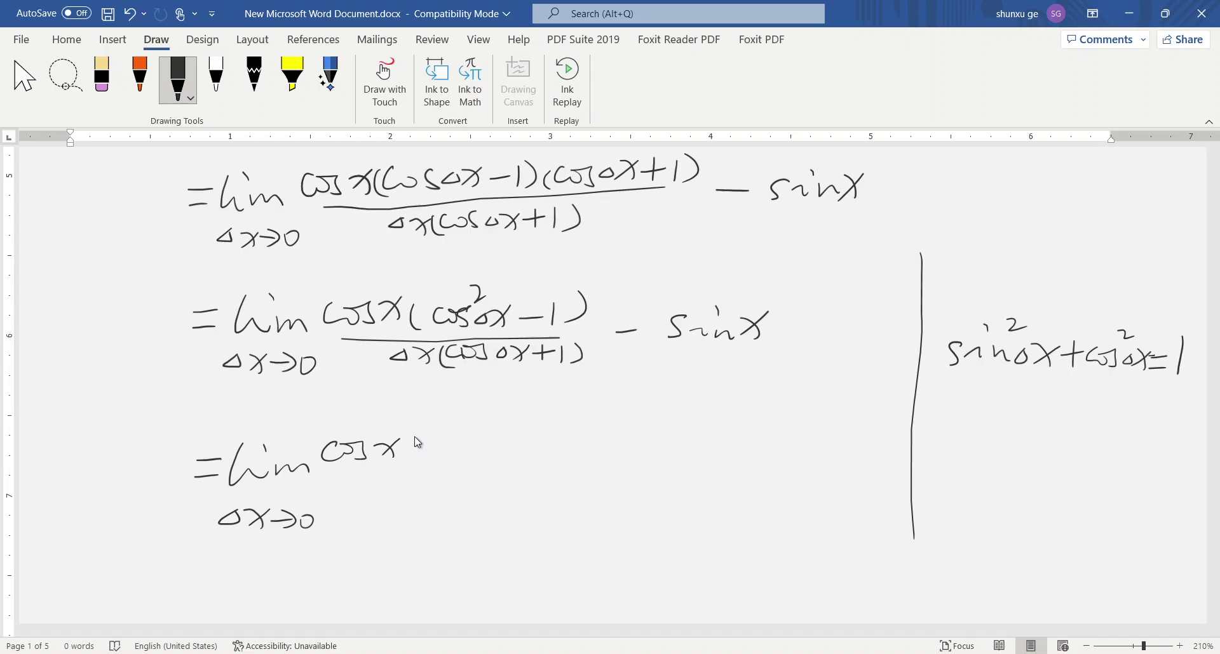
{"action": "mouse_move", "coordinate": [419, 437]}
{"action": "left_mouse_down"}
{"action": "mouse_move", "coordinate": [412, 462]}
{"action": "mouse_move", "coordinate": [502, 449]}
{"action": "mouse_move", "coordinate": [472, 438]}
{"action": "mouse_move", "coordinate": [545, 465]}
{"action": "mouse_move", "coordinate": [577, 453]}
{"action": "mouse_move", "coordinate": [580, 467]}
{"action": "mouse_move", "coordinate": [620, 460]}
{"action": "mouse_move", "coordinate": [598, 438]}
{"action": "mouse_move", "coordinate": [664, 447]}
{"action": "mouse_move", "coordinate": [658, 460]}
{"action": "left_mouse_up"}
{"action": "left_click_drag", "start_coordinate": [672, 452], "coordinate": [700, 459]}
{"action": "left_click_drag", "start_coordinate": [676, 437], "coordinate": [737, 459]}
{"action": "mouse_move", "coordinate": [741, 439]}
{"action": "left_mouse_down"}
{"action": "mouse_move", "coordinate": [716, 459]}
{"action": "mouse_move", "coordinate": [711, 433]}
{"action": "left_mouse_up"}
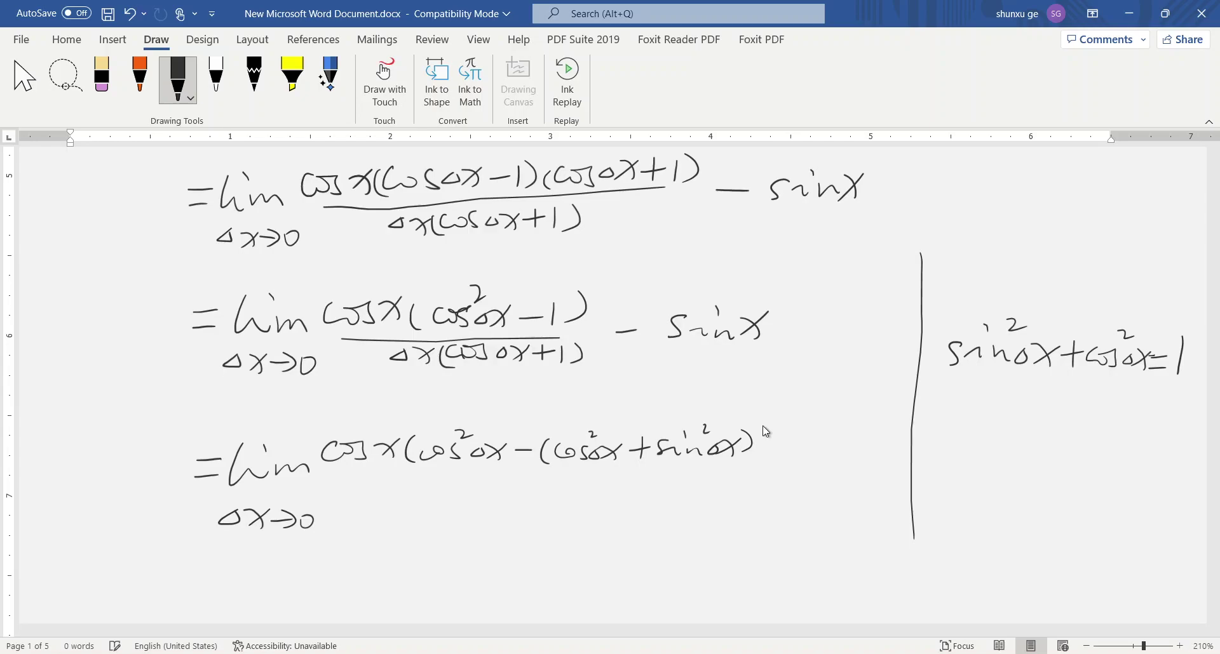
{"action": "left_click_drag", "start_coordinate": [756, 418], "coordinate": [745, 468]}
{"action": "mouse_move", "coordinate": [780, 474]}
{"action": "left_mouse_down"}
{"action": "mouse_move", "coordinate": [829, 484]}
{"action": "mouse_move", "coordinate": [858, 468]}
{"action": "mouse_move", "coordinate": [856, 452]}
{"action": "mouse_move", "coordinate": [892, 483]}
{"action": "mouse_move", "coordinate": [890, 455]}
{"action": "left_mouse_up"}
- Add the fraction bar and denominator Δx(cosΔx+1) to line two, then ink '=' below
{"action": "scroll", "coordinate": [235, 179], "scroll_direction": "down", "scroll_amount": 2}
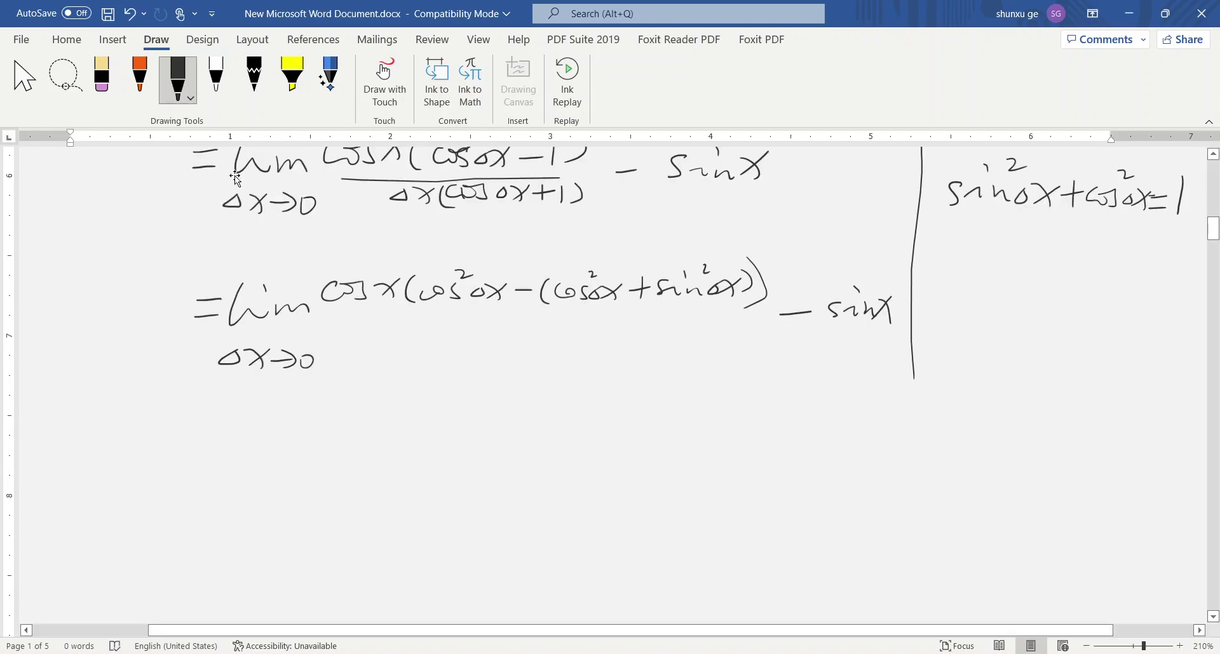
{"action": "left_click_drag", "start_coordinate": [386, 324], "coordinate": [731, 313]}
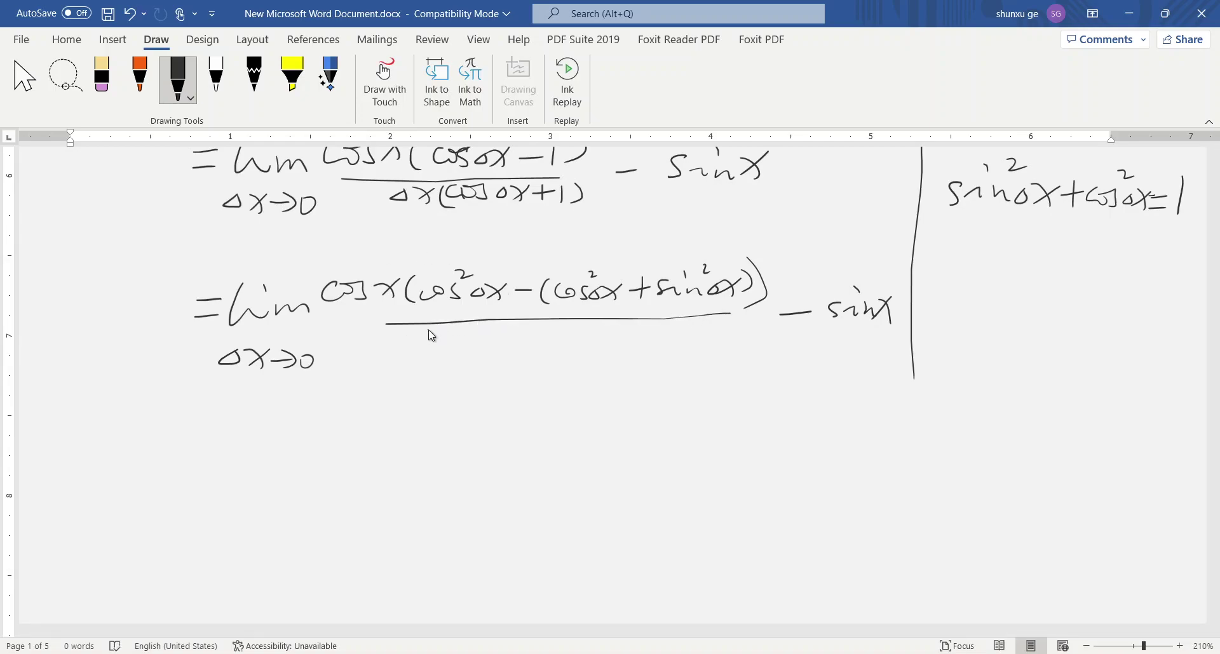
{"action": "mouse_move", "coordinate": [427, 330]}
{"action": "left_mouse_down"}
{"action": "mouse_move", "coordinate": [477, 348]}
{"action": "mouse_move", "coordinate": [520, 338]}
{"action": "left_mouse_up"}
{"action": "mouse_move", "coordinate": [536, 337]}
{"action": "left_mouse_down"}
{"action": "mouse_move", "coordinate": [527, 344]}
{"action": "mouse_move", "coordinate": [595, 338]}
{"action": "left_mouse_up"}
{"action": "mouse_move", "coordinate": [585, 330]}
{"action": "left_mouse_down"}
{"action": "mouse_move", "coordinate": [584, 348]}
{"action": "mouse_move", "coordinate": [622, 349]}
{"action": "left_mouse_up"}
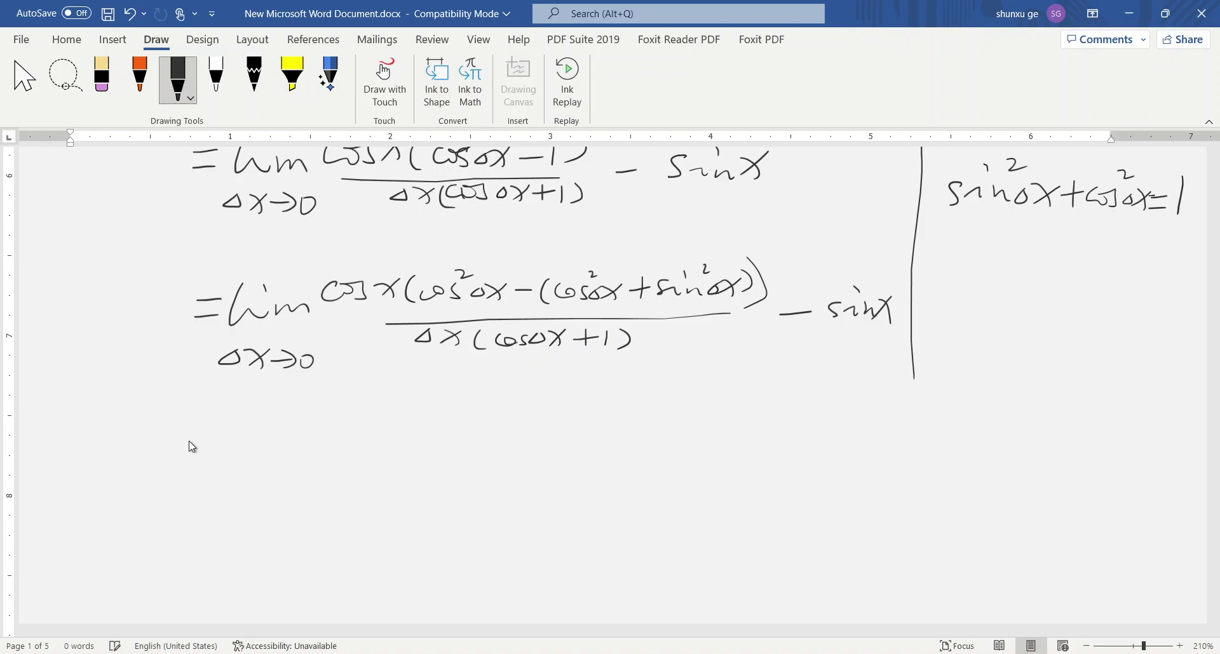
{"action": "left_click_drag", "start_coordinate": [188, 449], "coordinate": [222, 451]}
{"action": "left_click_drag", "start_coordinate": [195, 464], "coordinate": [224, 464]}
- Ink the numerator lim Δx→0 cos x(−sin²Δx) after the equals sign
{"action": "mouse_move", "coordinate": [242, 442]}
{"action": "left_mouse_down"}
{"action": "mouse_move", "coordinate": [266, 472]}
{"action": "mouse_move", "coordinate": [304, 470]}
{"action": "left_mouse_up"}
{"action": "left_click", "coordinate": [267, 438]}
{"action": "mouse_move", "coordinate": [231, 514]}
{"action": "left_mouse_down"}
{"action": "mouse_move", "coordinate": [238, 496]}
{"action": "mouse_move", "coordinate": [260, 519]}
{"action": "mouse_move", "coordinate": [280, 509]}
{"action": "mouse_move", "coordinate": [291, 520]}
{"action": "mouse_move", "coordinate": [306, 503]}
{"action": "left_mouse_up"}
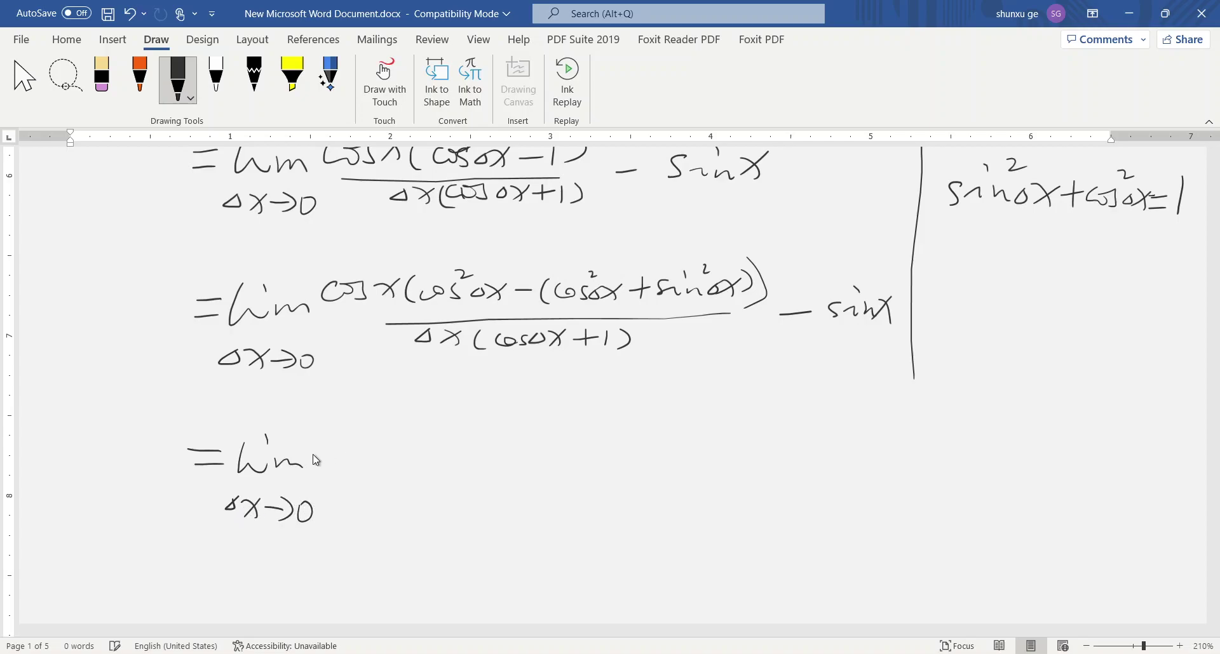
{"action": "mouse_move", "coordinate": [337, 445]}
{"action": "left_mouse_down"}
{"action": "mouse_move", "coordinate": [336, 460]}
{"action": "mouse_move", "coordinate": [385, 460]}
{"action": "mouse_move", "coordinate": [374, 461]}
{"action": "left_mouse_up"}
{"action": "mouse_move", "coordinate": [417, 450]}
{"action": "left_mouse_down"}
{"action": "mouse_move", "coordinate": [539, 462]}
{"action": "mouse_move", "coordinate": [518, 463]}
{"action": "left_mouse_up"}
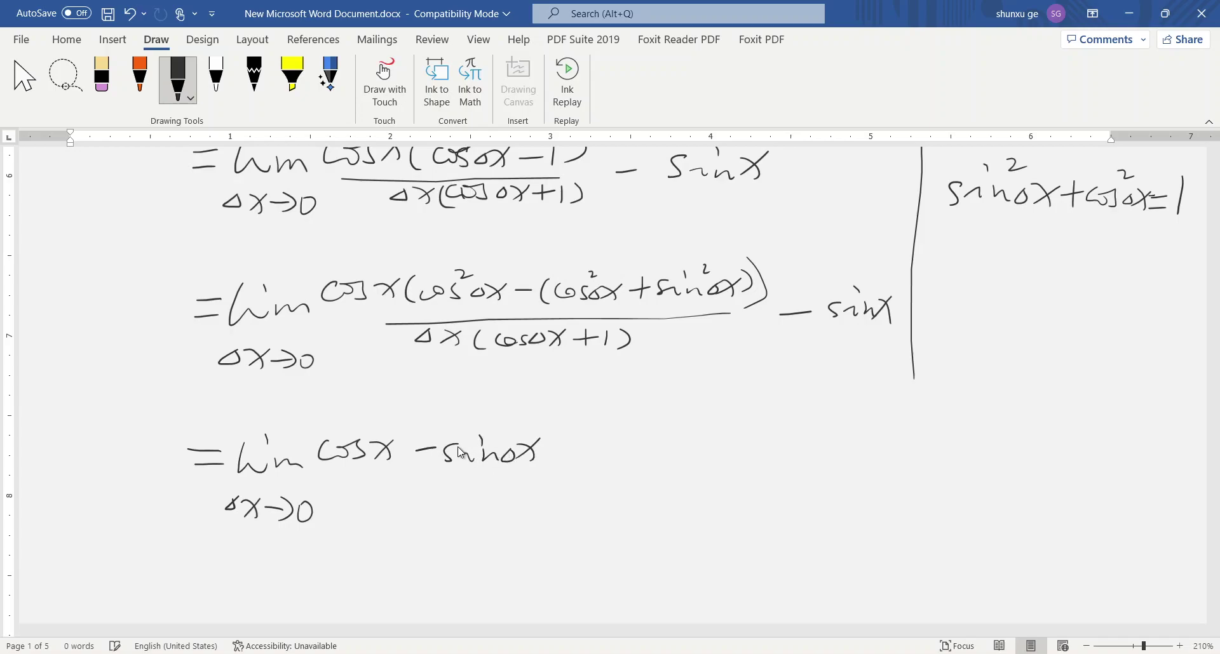
{"action": "left_click_drag", "start_coordinate": [424, 438], "coordinate": [420, 471]}
{"action": "left_click_drag", "start_coordinate": [552, 435], "coordinate": [552, 464]}
{"action": "left_click_drag", "start_coordinate": [504, 428], "coordinate": [518, 438]}
- Add the fraction bar, the denominator Δx(cosΔx+1), and − sin x after it
{"action": "left_click_drag", "start_coordinate": [328, 480], "coordinate": [578, 470]}
{"action": "mouse_move", "coordinate": [406, 493]}
{"action": "left_mouse_down"}
{"action": "mouse_move", "coordinate": [385, 506]}
{"action": "mouse_move", "coordinate": [580, 498]}
{"action": "left_mouse_up"}
{"action": "mouse_move", "coordinate": [574, 491]}
{"action": "left_mouse_down"}
{"action": "mouse_move", "coordinate": [573, 506]}
{"action": "mouse_move", "coordinate": [588, 506]}
{"action": "left_mouse_up"}
{"action": "mouse_move", "coordinate": [597, 488]}
{"action": "left_mouse_down"}
{"action": "mouse_move", "coordinate": [608, 498]}
{"action": "mouse_move", "coordinate": [598, 506]}
{"action": "mouse_move", "coordinate": [602, 469]}
{"action": "mouse_move", "coordinate": [740, 486]}
{"action": "mouse_move", "coordinate": [743, 457]}
{"action": "left_mouse_up"}
{"action": "mouse_move", "coordinate": [747, 483]}
{"action": "left_mouse_down"}
{"action": "mouse_move", "coordinate": [756, 471]}
{"action": "mouse_move", "coordinate": [793, 488]}
{"action": "left_mouse_up"}
{"action": "left_click_drag", "start_coordinate": [804, 452], "coordinate": [783, 493]}
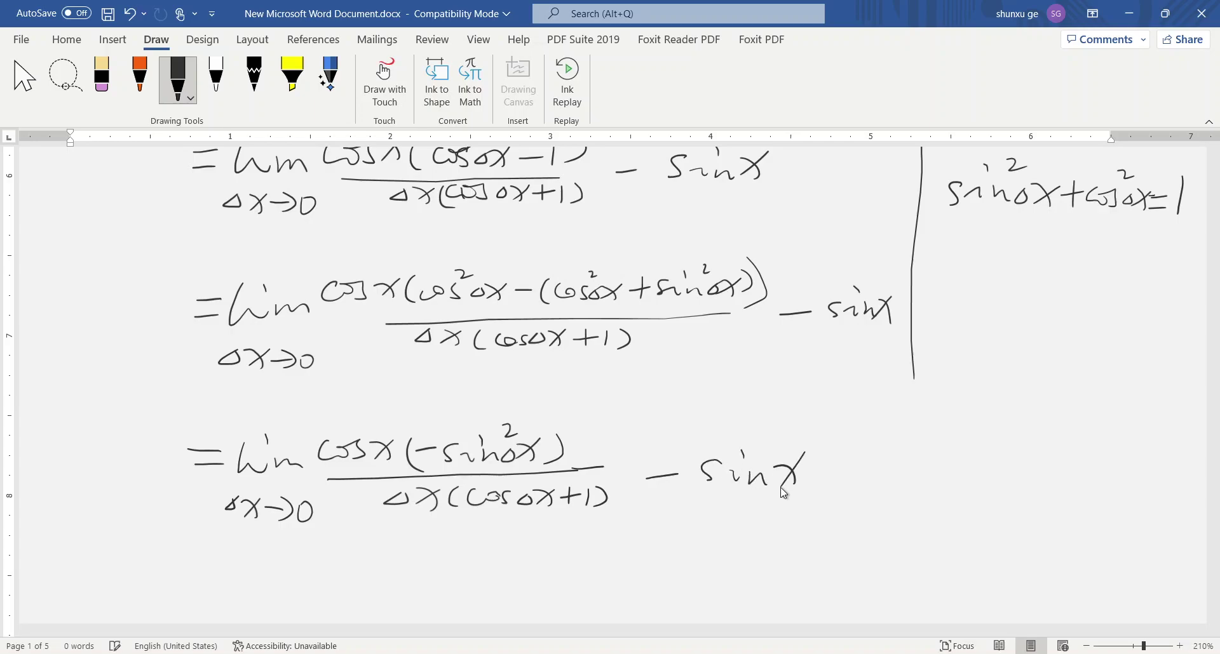
- Ink '= lim Δx→0 cos x(−sinΔx sinΔx)' on a new line
{"action": "scroll", "coordinate": [238, 177], "scroll_direction": "down", "scroll_amount": 2}
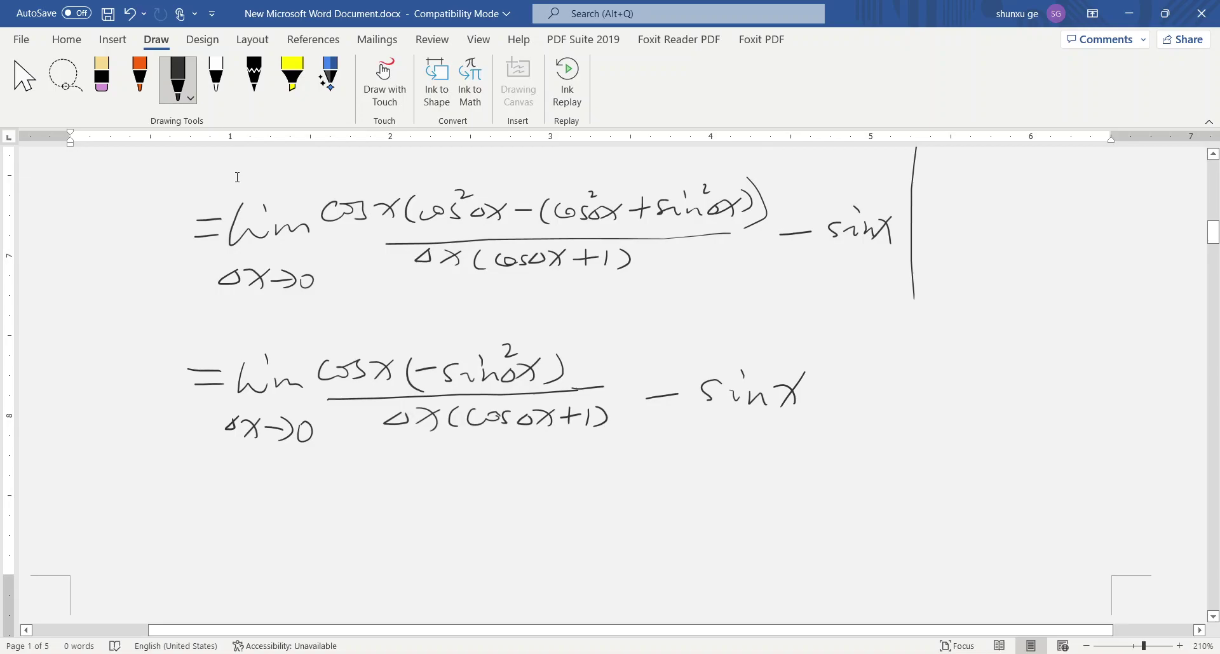
{"action": "mouse_move", "coordinate": [190, 521]}
{"action": "left_mouse_down"}
{"action": "mouse_move", "coordinate": [215, 518]}
{"action": "mouse_move", "coordinate": [234, 540]}
{"action": "mouse_move", "coordinate": [312, 535]}
{"action": "left_mouse_up"}
{"action": "left_click", "coordinate": [268, 506]}
{"action": "left_click_drag", "start_coordinate": [239, 561], "coordinate": [268, 576]}
{"action": "mouse_move", "coordinate": [272, 557]}
{"action": "left_mouse_down"}
{"action": "mouse_move", "coordinate": [258, 575]}
{"action": "mouse_move", "coordinate": [296, 566]}
{"action": "mouse_move", "coordinate": [292, 576]}
{"action": "left_mouse_up"}
{"action": "mouse_move", "coordinate": [318, 558]}
{"action": "left_mouse_down"}
{"action": "mouse_move", "coordinate": [309, 571]}
{"action": "mouse_move", "coordinate": [318, 557]}
{"action": "left_mouse_up"}
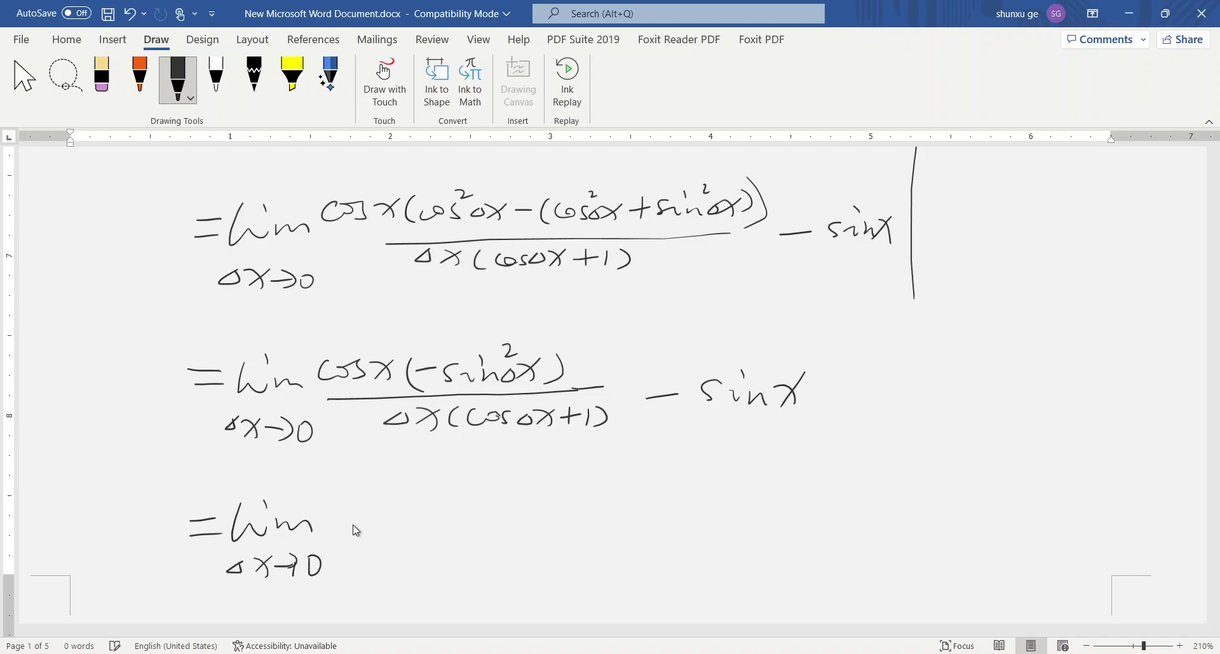
{"action": "mouse_move", "coordinate": [344, 504]}
{"action": "left_mouse_down"}
{"action": "mouse_move", "coordinate": [337, 523]}
{"action": "mouse_move", "coordinate": [438, 514]}
{"action": "left_mouse_up"}
{"action": "mouse_move", "coordinate": [471, 503]}
{"action": "left_mouse_down"}
{"action": "mouse_move", "coordinate": [458, 517]}
{"action": "mouse_move", "coordinate": [580, 523]}
{"action": "mouse_move", "coordinate": [611, 507]}
{"action": "mouse_move", "coordinate": [677, 518]}
{"action": "left_mouse_up"}
{"action": "left_click", "coordinate": [615, 490]}
{"action": "left_click_drag", "start_coordinate": [681, 491], "coordinate": [663, 519]}
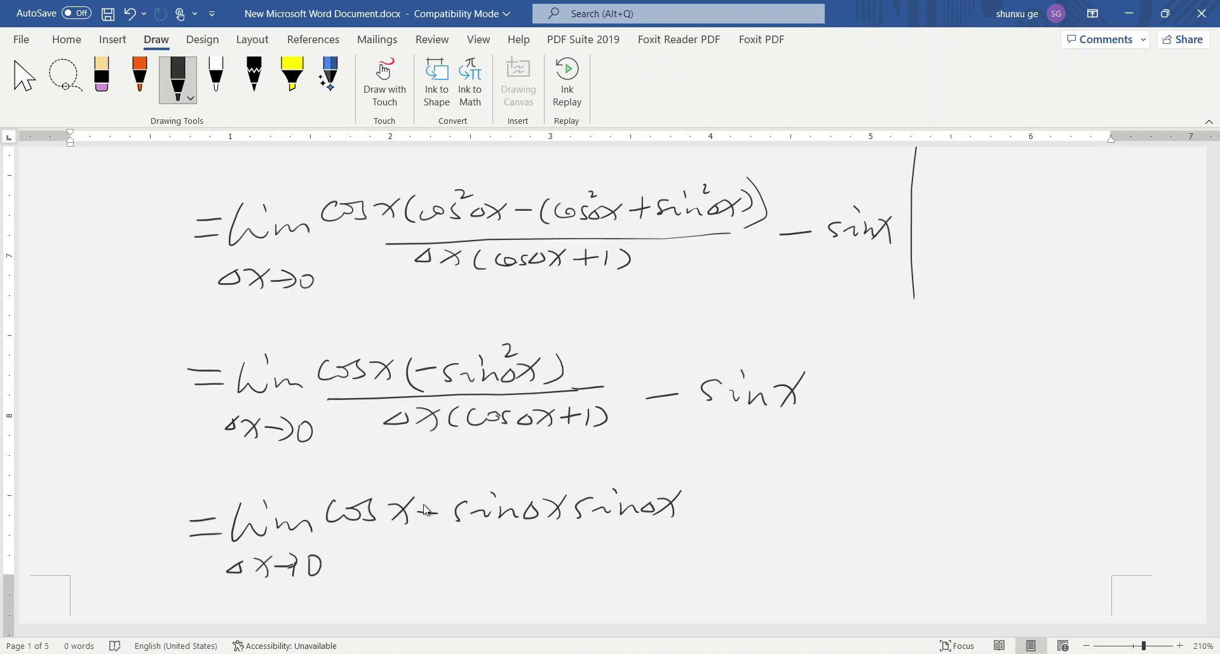
{"action": "left_click_drag", "start_coordinate": [433, 496], "coordinate": [436, 533]}
{"action": "mouse_move", "coordinate": [687, 485]}
{"action": "left_mouse_down"}
{"action": "mouse_move", "coordinate": [698, 502]}
{"action": "mouse_move", "coordinate": [679, 519]}
{"action": "left_mouse_up"}
- Add the fraction bar, the denominator Δx(cosΔx+1), and − sin x
{"action": "left_click_drag", "start_coordinate": [357, 537], "coordinate": [672, 520]}
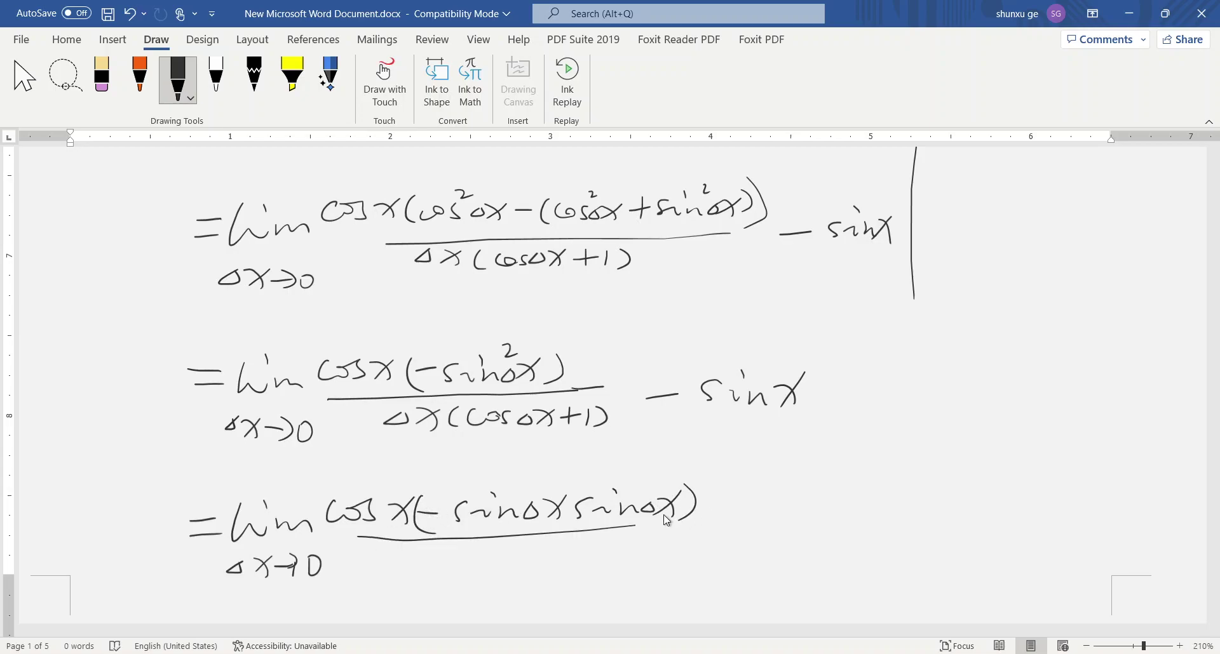
{"action": "left_click_drag", "start_coordinate": [434, 548], "coordinate": [437, 558]}
{"action": "mouse_move", "coordinate": [447, 550]}
{"action": "left_mouse_down"}
{"action": "mouse_move", "coordinate": [459, 553]}
{"action": "mouse_move", "coordinate": [451, 564]}
{"action": "mouse_move", "coordinate": [502, 555]}
{"action": "left_mouse_up"}
{"action": "left_click_drag", "start_coordinate": [525, 550], "coordinate": [539, 561]}
{"action": "mouse_move", "coordinate": [553, 550]}
{"action": "left_mouse_down"}
{"action": "mouse_move", "coordinate": [570, 562]}
{"action": "mouse_move", "coordinate": [557, 570]}
{"action": "mouse_move", "coordinate": [594, 552]}
{"action": "left_mouse_up"}
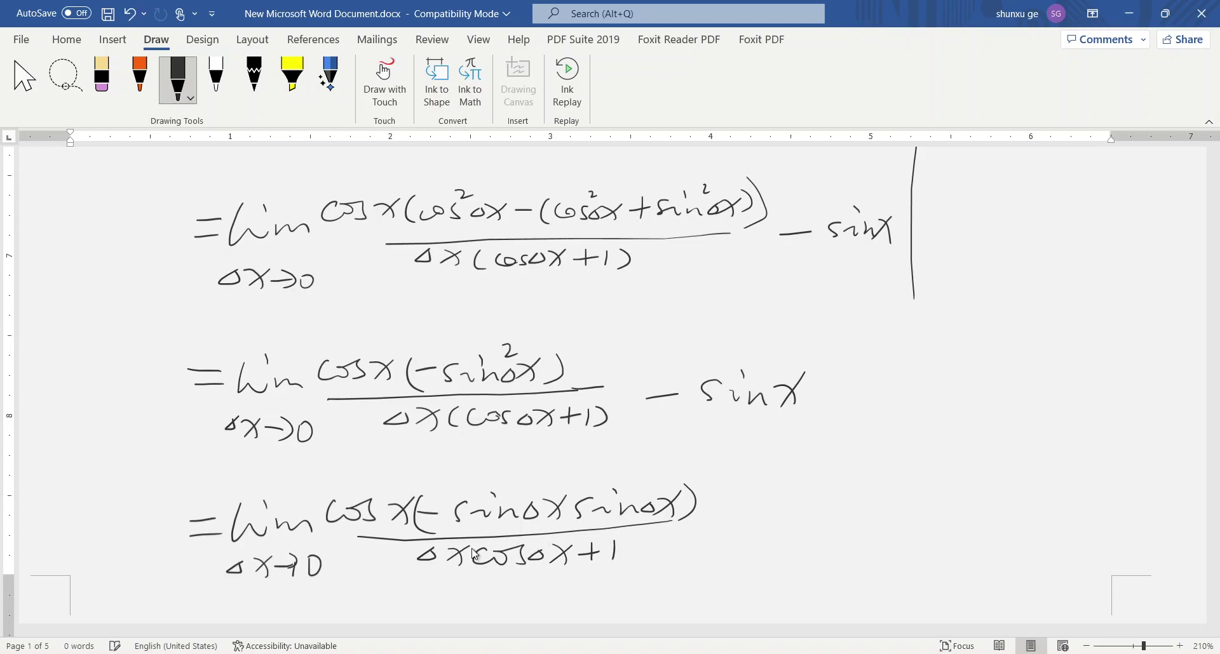
{"action": "left_click_drag", "start_coordinate": [480, 544], "coordinate": [480, 572]}
{"action": "left_click_drag", "start_coordinate": [631, 544], "coordinate": [629, 565]}
{"action": "left_click_drag", "start_coordinate": [706, 525], "coordinate": [798, 537]}
{"action": "mouse_move", "coordinate": [797, 493]}
{"action": "left_mouse_down"}
{"action": "mouse_move", "coordinate": [827, 535]}
{"action": "mouse_move", "coordinate": [850, 530]}
{"action": "mouse_move", "coordinate": [832, 530]}
{"action": "left_mouse_up"}
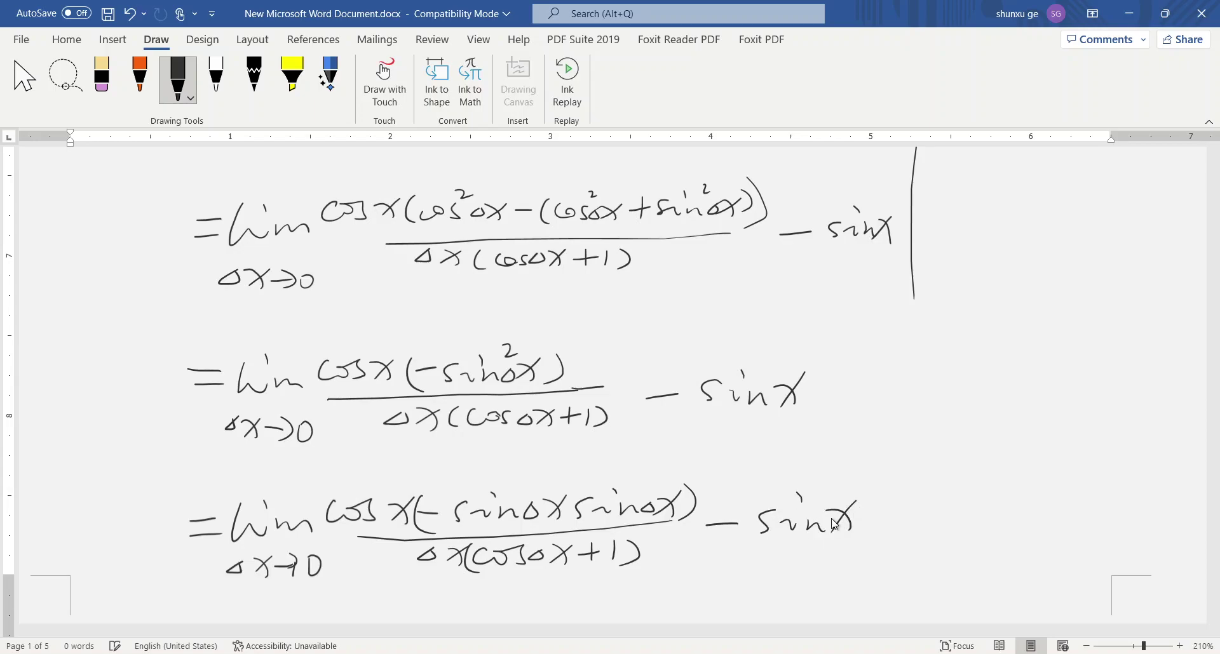
{"action": "scroll", "coordinate": [228, 178], "scroll_direction": "down", "scroll_amount": 3}
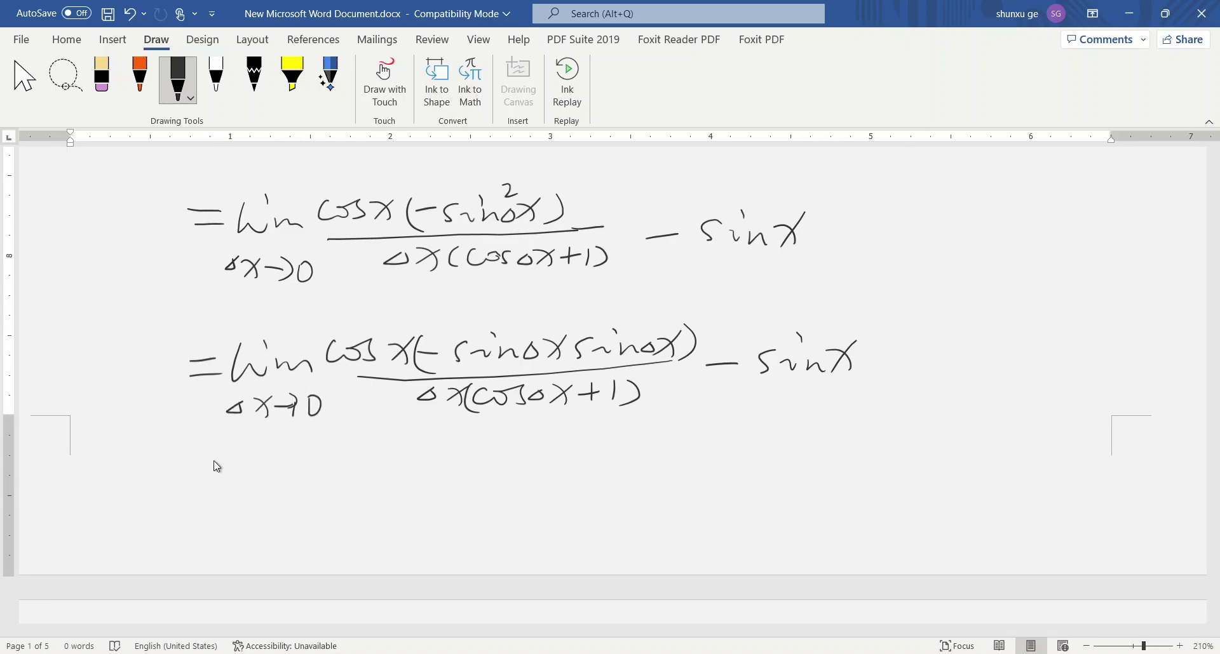
- Strike through one sinΔx and the cancelling Δx, and start the next line with '= lim'
{"action": "left_click_drag", "start_coordinate": [199, 488], "coordinate": [220, 487]}
{"action": "left_click_drag", "start_coordinate": [198, 501], "coordinate": [220, 500]}
{"action": "left_click_drag", "start_coordinate": [674, 333], "coordinate": [614, 350]}
{"action": "left_click_drag", "start_coordinate": [464, 389], "coordinate": [419, 411]}
{"action": "mouse_move", "coordinate": [252, 473]}
{"action": "left_mouse_down"}
{"action": "mouse_move", "coordinate": [245, 505]}
{"action": "mouse_move", "coordinate": [311, 502]}
{"action": "mouse_move", "coordinate": [244, 531]}
{"action": "mouse_move", "coordinate": [253, 519]}
{"action": "mouse_move", "coordinate": [270, 538]}
{"action": "mouse_move", "coordinate": [296, 525]}
{"action": "left_mouse_up"}
{"action": "left_click", "coordinate": [274, 471]}
- Ink x→0 under lim and the numerator cos x(−sin 0)
{"action": "mouse_move", "coordinate": [300, 517]}
{"action": "left_mouse_down"}
{"action": "mouse_move", "coordinate": [308, 533]}
{"action": "mouse_move", "coordinate": [321, 526]}
{"action": "left_mouse_up"}
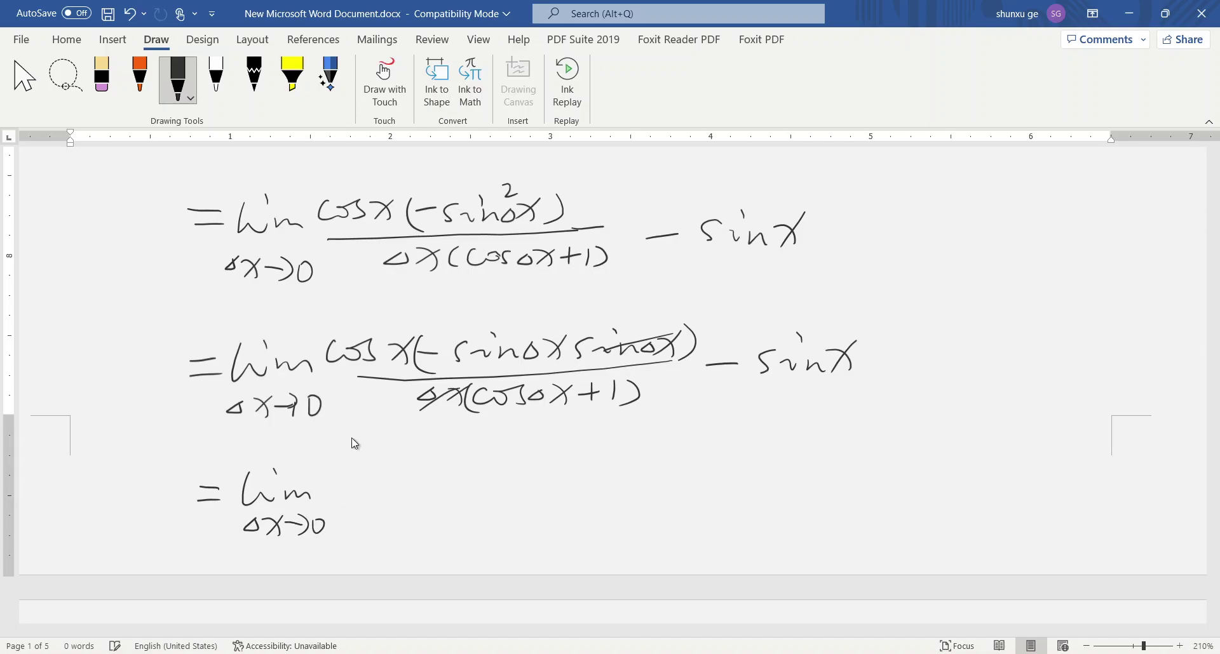
{"action": "mouse_move", "coordinate": [343, 485]}
{"action": "left_mouse_down"}
{"action": "mouse_move", "coordinate": [367, 477]}
{"action": "mouse_move", "coordinate": [382, 493]}
{"action": "left_mouse_up"}
{"action": "left_click_drag", "start_coordinate": [411, 480], "coordinate": [474, 489]}
{"action": "left_click_drag", "start_coordinate": [486, 459], "coordinate": [506, 488]}
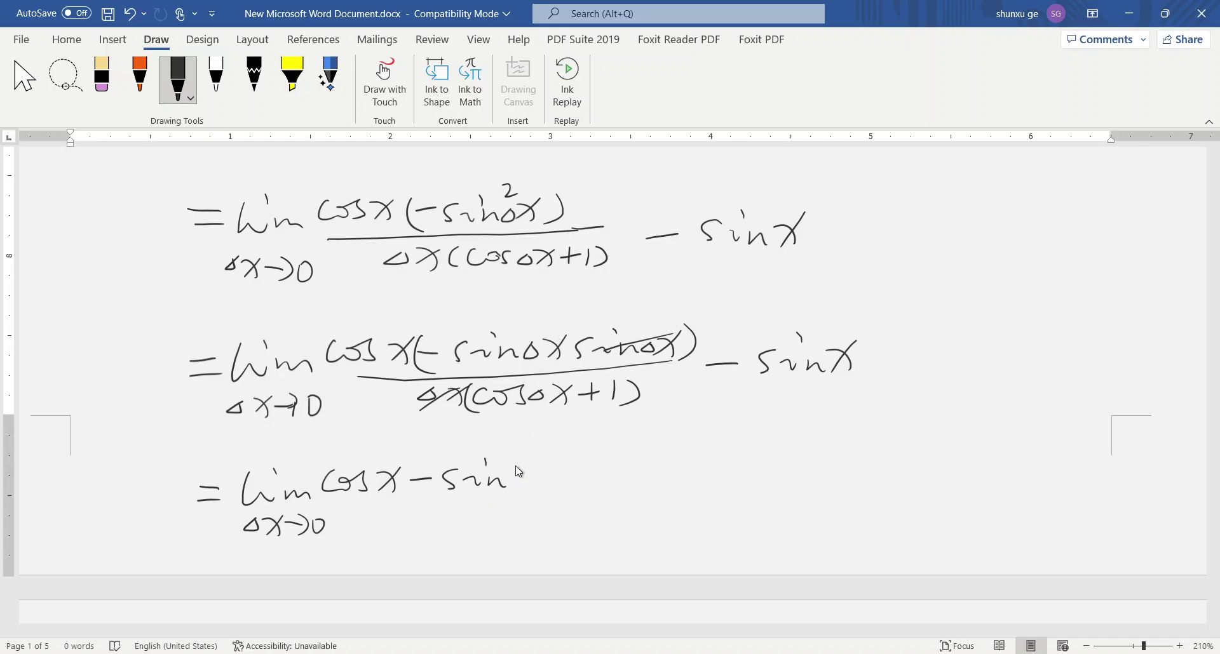
{"action": "mouse_move", "coordinate": [524, 471]}
{"action": "left_mouse_down"}
{"action": "mouse_move", "coordinate": [520, 499]}
{"action": "mouse_move", "coordinate": [526, 479]}
{"action": "left_mouse_up"}
{"action": "left_click_drag", "start_coordinate": [415, 471], "coordinate": [413, 494]}
{"action": "left_click_drag", "start_coordinate": [567, 470], "coordinate": [568, 493]}
- Add the fraction bar, the denominator cos 0 + 1, and − sin x
{"action": "left_click_drag", "start_coordinate": [347, 507], "coordinate": [557, 502]}
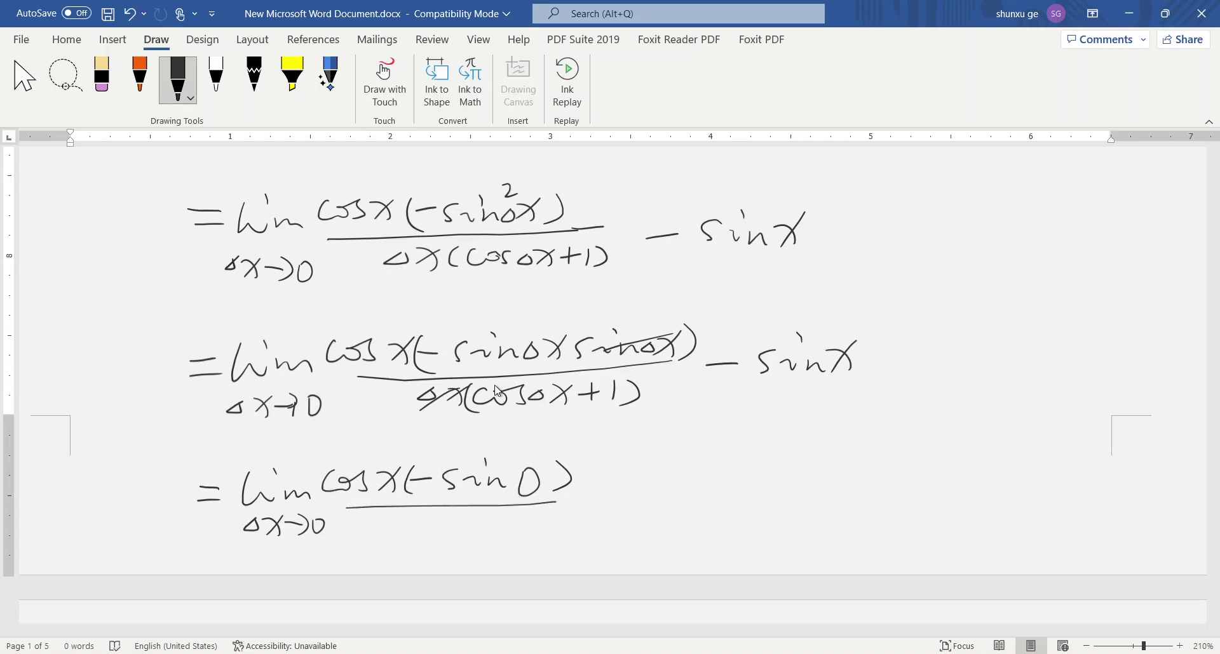
{"action": "mouse_move", "coordinate": [397, 521]}
{"action": "left_mouse_down"}
{"action": "mouse_move", "coordinate": [397, 534]}
{"action": "mouse_move", "coordinate": [409, 522]}
{"action": "mouse_move", "coordinate": [415, 534]}
{"action": "mouse_move", "coordinate": [467, 527]}
{"action": "mouse_move", "coordinate": [456, 514]}
{"action": "mouse_move", "coordinate": [502, 526]}
{"action": "mouse_move", "coordinate": [486, 539]}
{"action": "mouse_move", "coordinate": [518, 539]}
{"action": "left_mouse_up"}
{"action": "mouse_move", "coordinate": [600, 502]}
{"action": "left_mouse_down"}
{"action": "mouse_move", "coordinate": [754, 510]}
{"action": "mouse_move", "coordinate": [730, 512]}
{"action": "left_mouse_up"}
{"action": "left_click", "coordinate": [704, 480]}
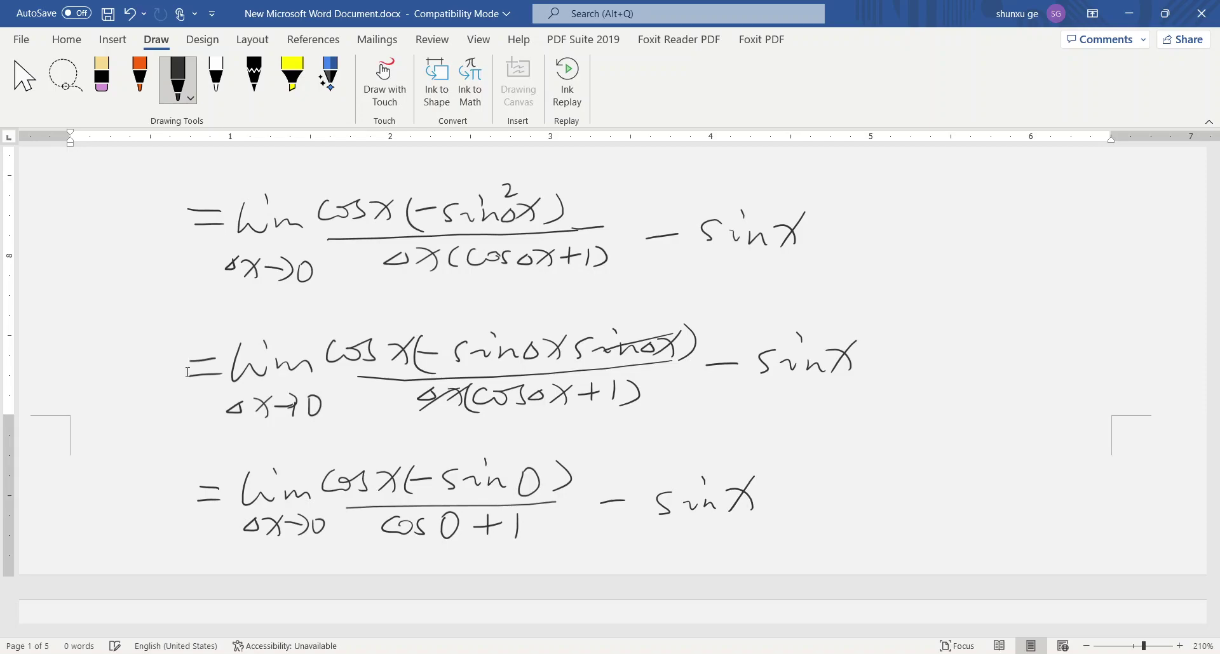
- On the next page, ink '= cos x × 0'
{"action": "scroll", "coordinate": [128, 398], "scroll_direction": "down", "scroll_amount": 3}
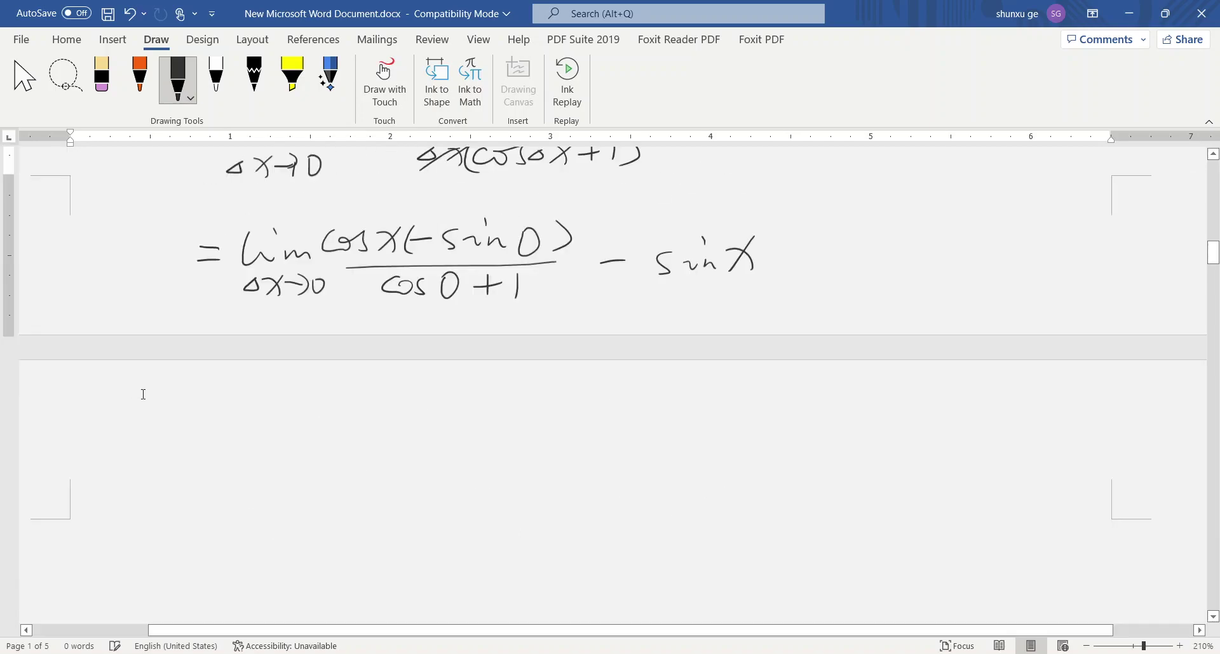
{"action": "scroll", "coordinate": [210, 260], "scroll_direction": "up", "scroll_amount": 2}
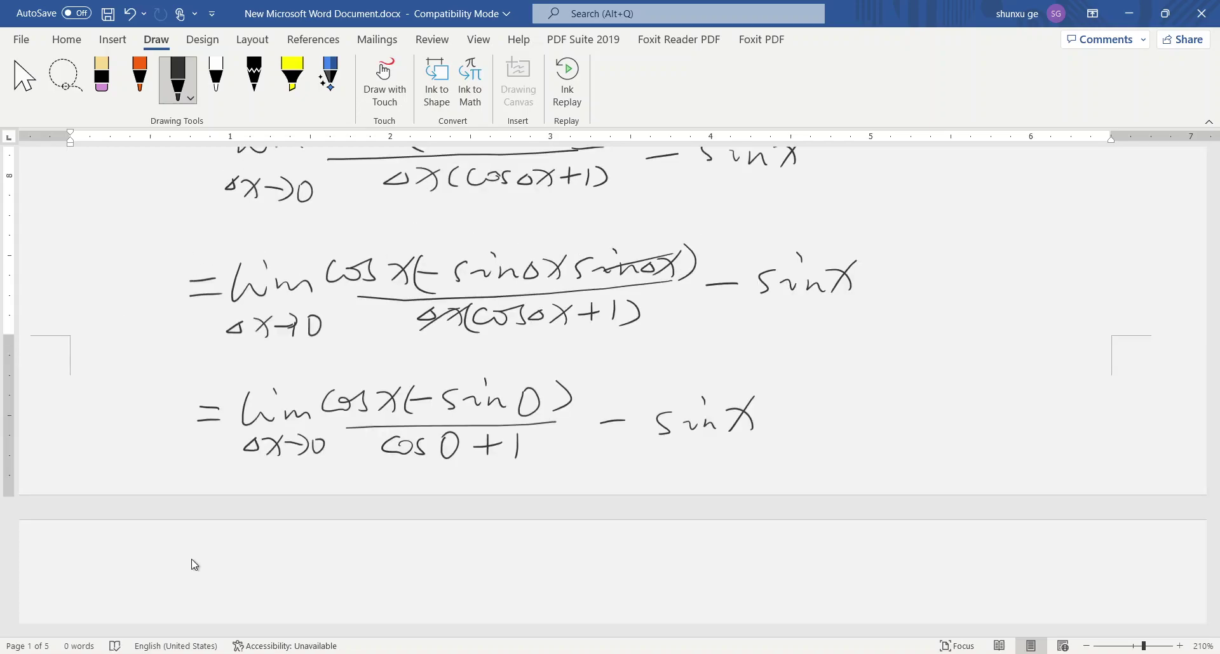
{"action": "left_click_drag", "start_coordinate": [197, 562], "coordinate": [221, 561]}
{"action": "left_click_drag", "start_coordinate": [196, 580], "coordinate": [226, 578]}
{"action": "mouse_move", "coordinate": [268, 551]}
{"action": "left_mouse_down"}
{"action": "mouse_move", "coordinate": [281, 566]}
{"action": "mouse_move", "coordinate": [290, 557]}
{"action": "mouse_move", "coordinate": [342, 567]}
{"action": "left_mouse_up"}
{"action": "left_click_drag", "start_coordinate": [345, 545], "coordinate": [323, 572]}
{"action": "left_click_drag", "start_coordinate": [386, 557], "coordinate": [367, 564]}
{"action": "left_click_drag", "start_coordinate": [366, 548], "coordinate": [392, 565]}
{"action": "mouse_move", "coordinate": [421, 544]}
{"action": "left_mouse_down"}
{"action": "mouse_move", "coordinate": [410, 559]}
{"action": "mouse_move", "coordinate": [422, 545]}
{"action": "left_mouse_up"}
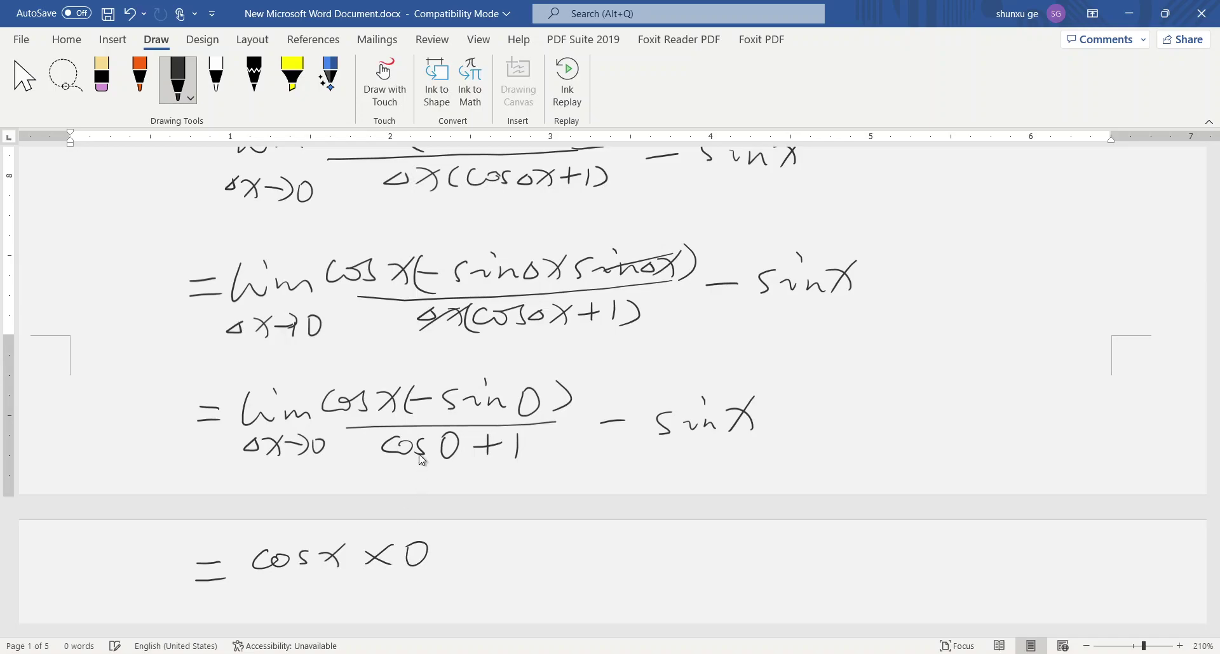
- Add the fraction bar, the denominator 1+1, and − sin after it
{"action": "left_click_drag", "start_coordinate": [264, 579], "coordinate": [436, 571]}
{"action": "mouse_move", "coordinate": [320, 589]}
{"action": "left_mouse_down"}
{"action": "mouse_move", "coordinate": [314, 611]}
{"action": "mouse_move", "coordinate": [357, 600]}
{"action": "left_mouse_up"}
{"action": "mouse_move", "coordinate": [344, 591]}
{"action": "left_mouse_down"}
{"action": "mouse_move", "coordinate": [341, 614]}
{"action": "mouse_move", "coordinate": [372, 614]}
{"action": "left_mouse_up"}
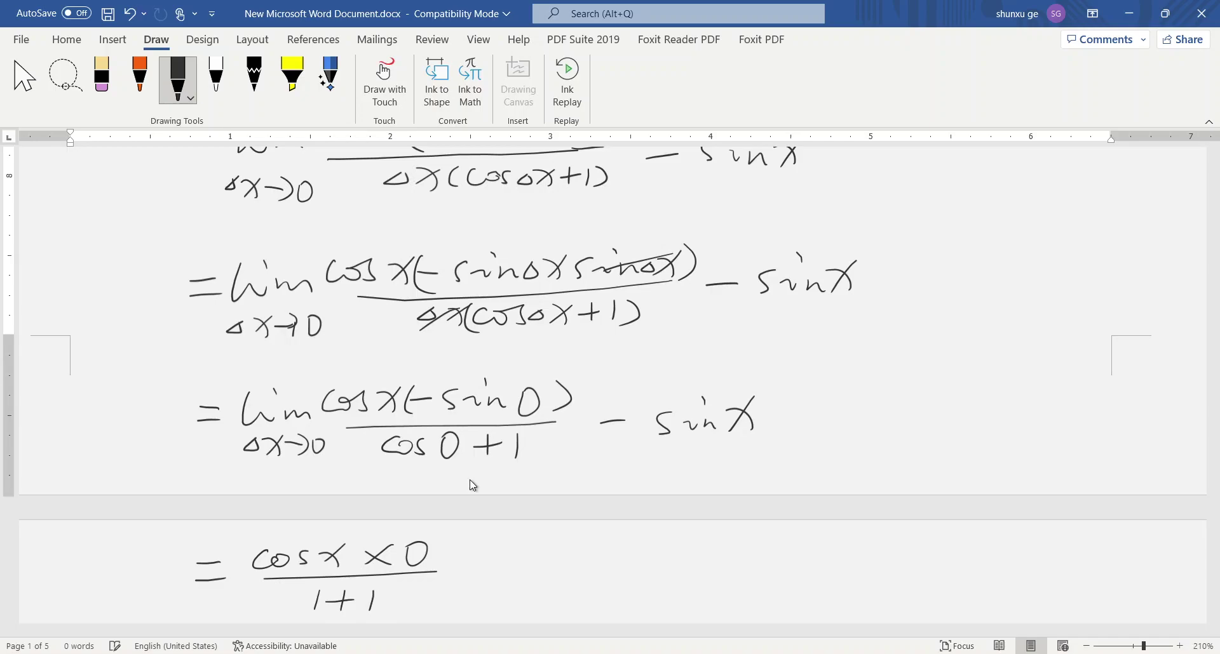
{"action": "mouse_move", "coordinate": [451, 578]}
{"action": "left_mouse_down"}
{"action": "mouse_move", "coordinate": [595, 583]}
{"action": "mouse_move", "coordinate": [579, 592]}
{"action": "left_mouse_up"}
{"action": "left_click", "coordinate": [531, 559]}
- Ink the final answer '= −sin x' and underline it with the yellow highlighter
{"action": "scroll", "coordinate": [68, 304], "scroll_direction": "down", "scroll_amount": 5}
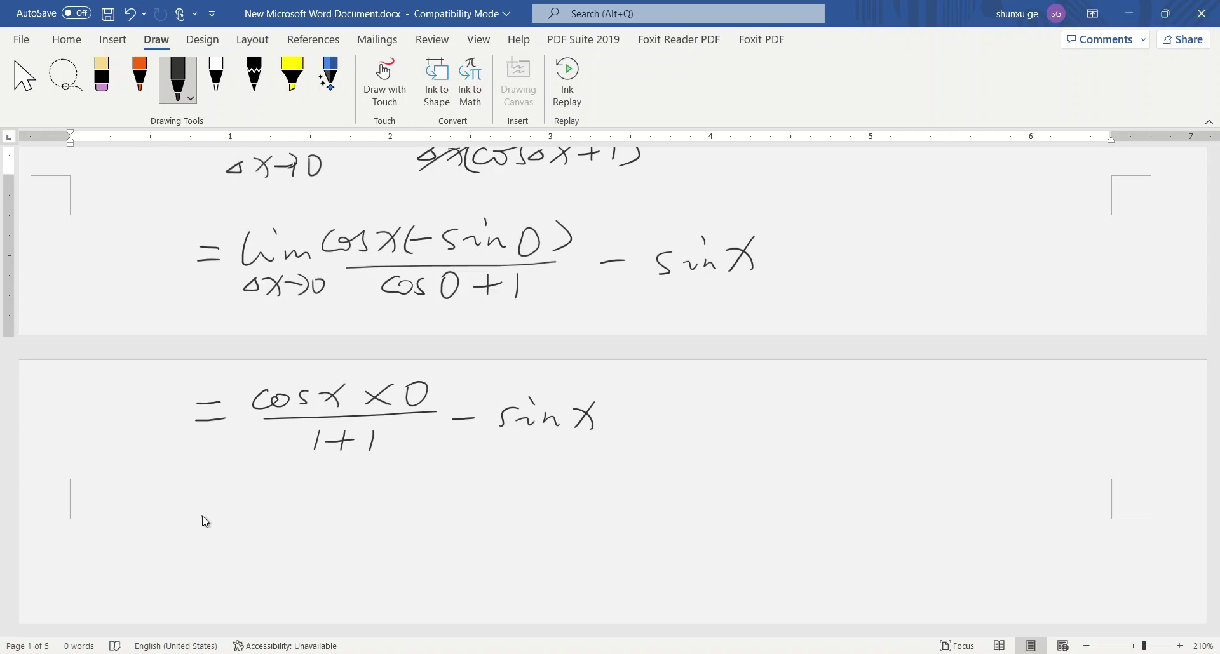
{"action": "left_click_drag", "start_coordinate": [201, 516], "coordinate": [226, 516]}
{"action": "left_click_drag", "start_coordinate": [200, 534], "coordinate": [228, 533]}
{"action": "left_click_drag", "start_coordinate": [248, 531], "coordinate": [327, 541]}
{"action": "mouse_move", "coordinate": [330, 512]}
{"action": "left_mouse_down"}
{"action": "mouse_move", "coordinate": [380, 544]}
{"action": "mouse_move", "coordinate": [362, 547]}
{"action": "left_mouse_up"}
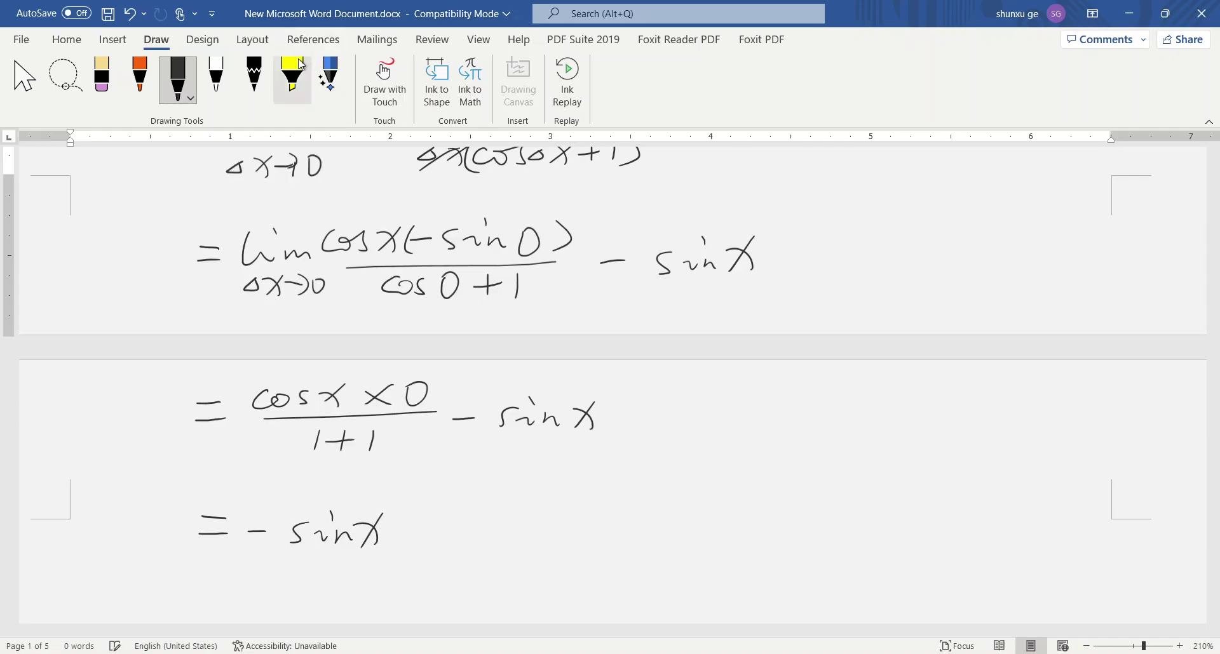
{"action": "left_click", "coordinate": [292, 79]}
{"action": "left_click_drag", "start_coordinate": [237, 564], "coordinate": [413, 559]}
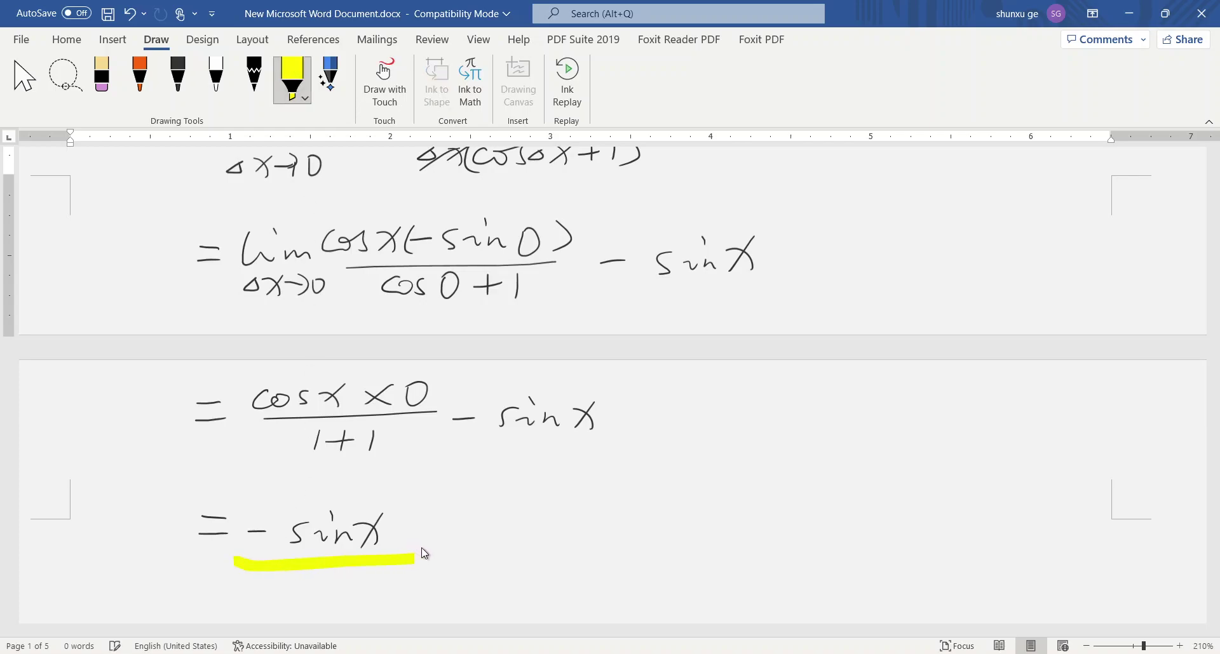